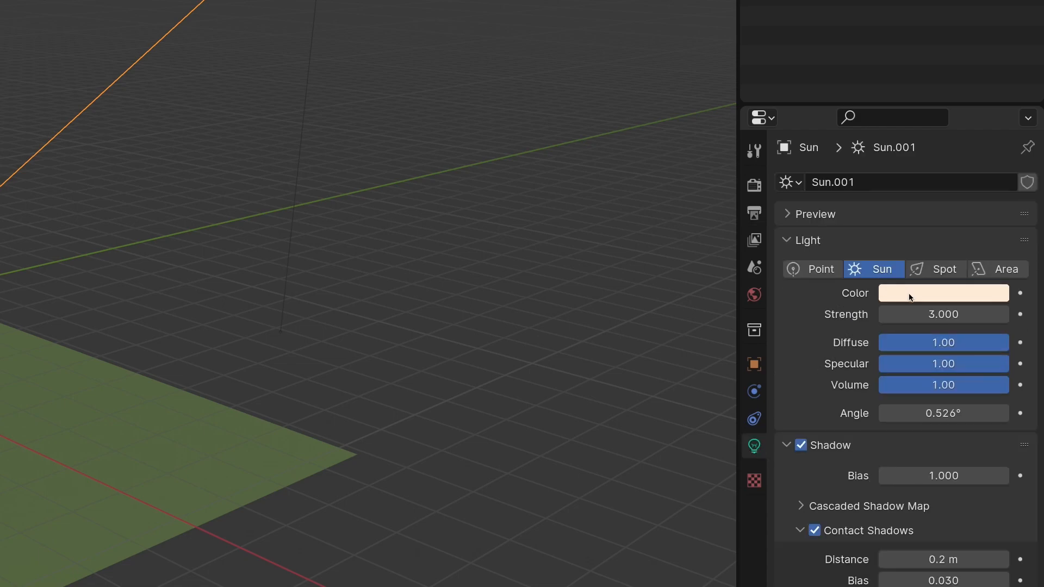
Step: Give the sun light a slightly warmer color and toggle its contact shadows off and back on
{"action": "left_click", "coordinate": [881, 294]}
{"action": "left_click_drag", "start_coordinate": [886, 103], "coordinate": [884, 103]}
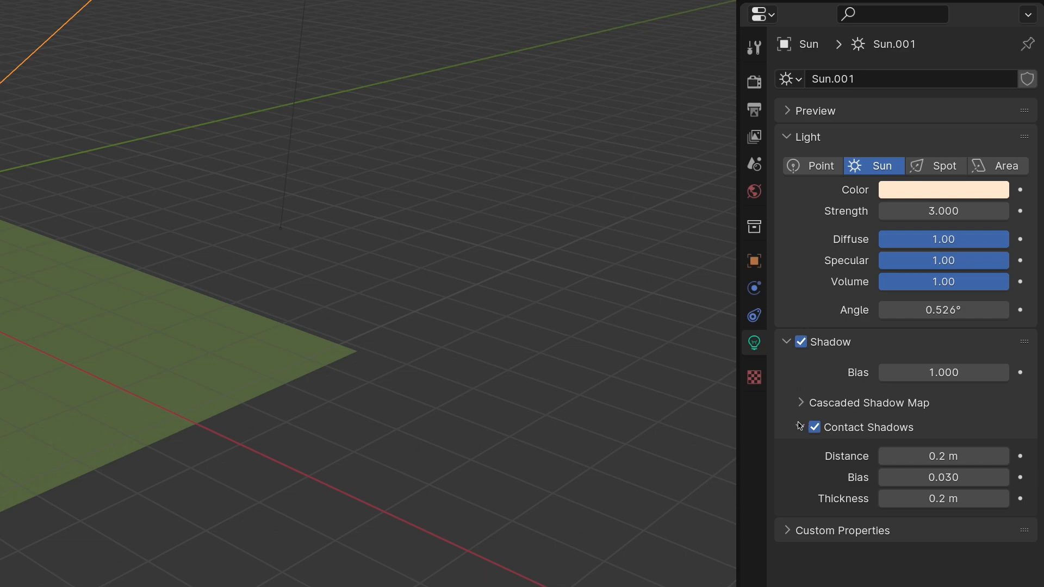
{"action": "left_click", "coordinate": [815, 428]}
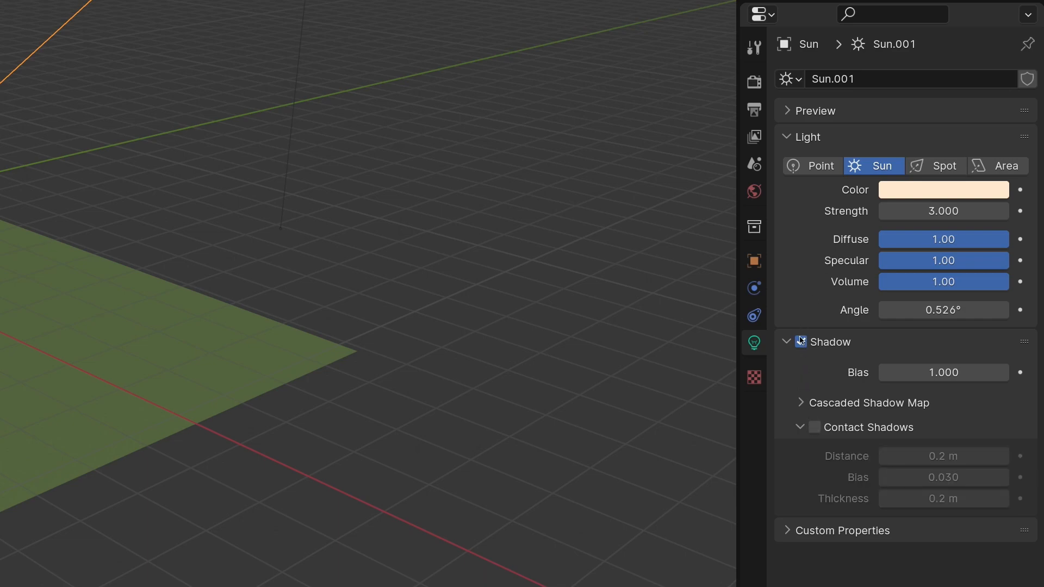
{"action": "left_click", "coordinate": [815, 428]}
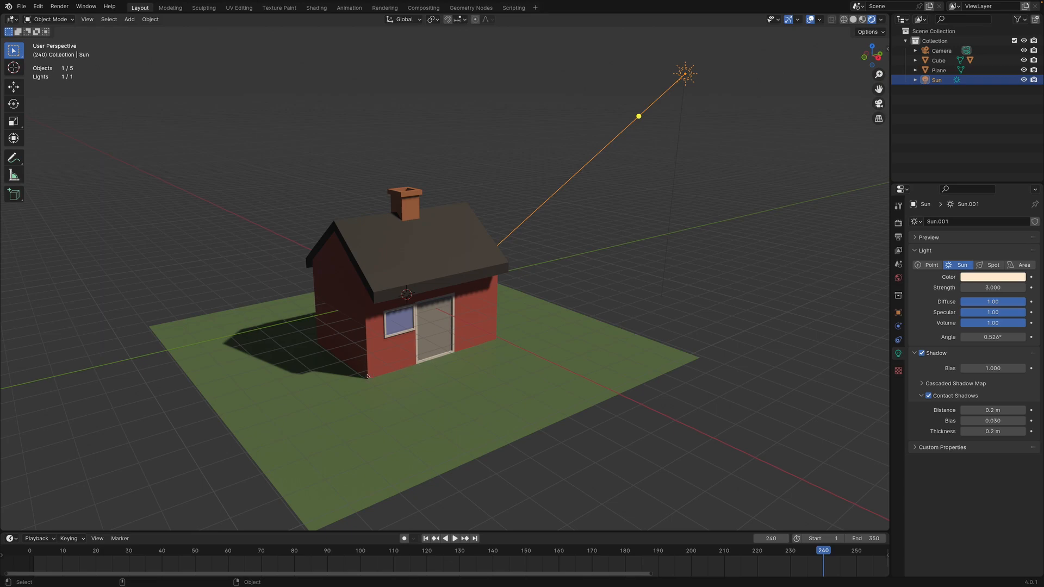
Step: Examine the sun's contact shadow where the house's front corner meets the ground, then return to an overview with the sun selected
{"action": "left_click", "coordinate": [368, 376]}
{"action": "scroll", "coordinate": [368, 376], "scroll_direction": "up", "scroll_amount": 8}
{"action": "middle_click_drag", "start_coordinate": [369, 375], "coordinate": [640, 356]}
{"action": "left_click", "coordinate": [797, 203]}
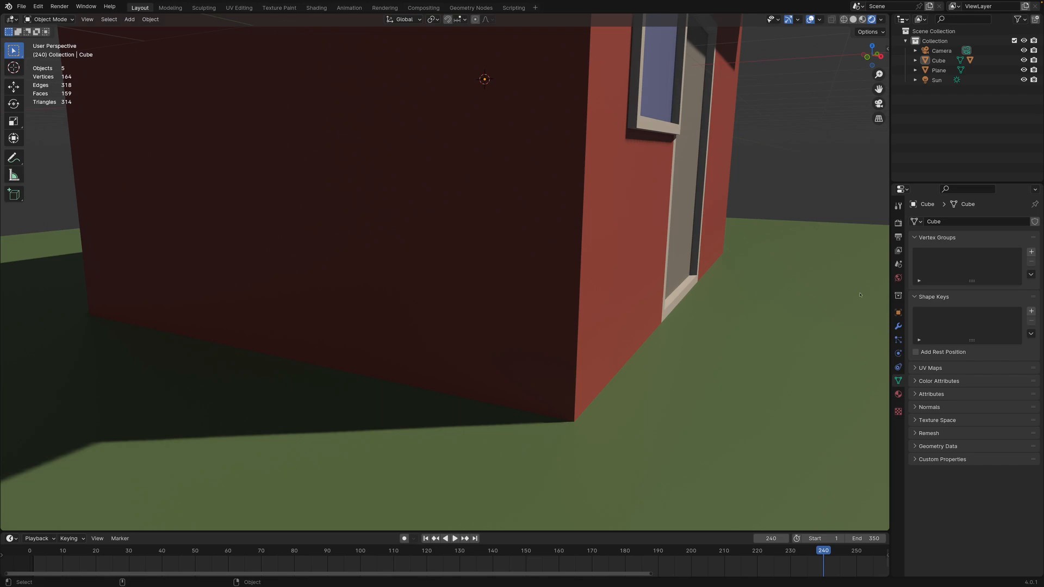
{"action": "left_click", "coordinate": [936, 80]}
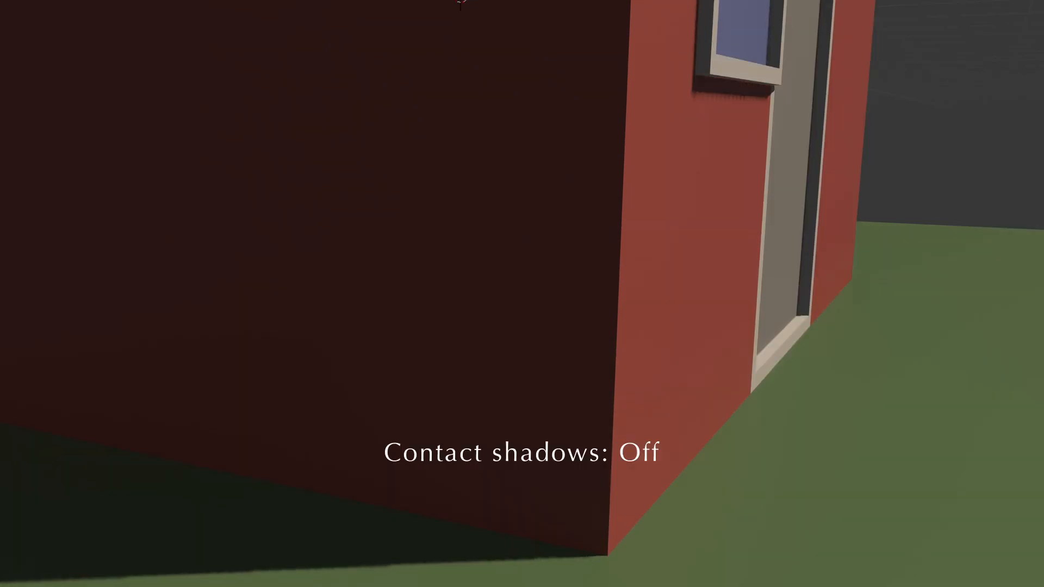
{"action": "key", "text": "KP_0"}
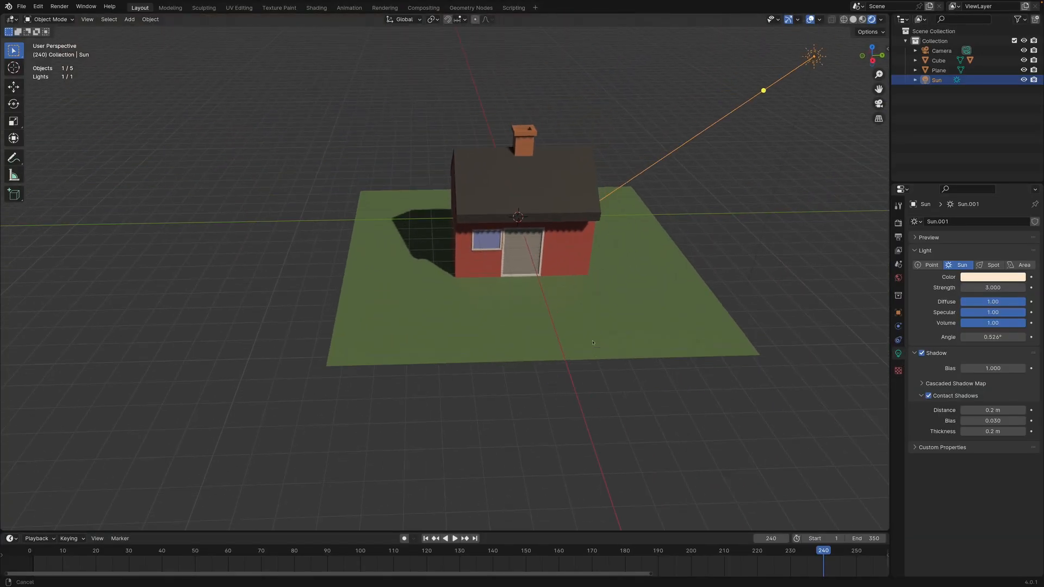
{"action": "middle_click_drag", "start_coordinate": [593, 342], "coordinate": [544, 449], "text": "shift"}
{"action": "middle_click_drag", "start_coordinate": [574, 363], "coordinate": [665, 234]}
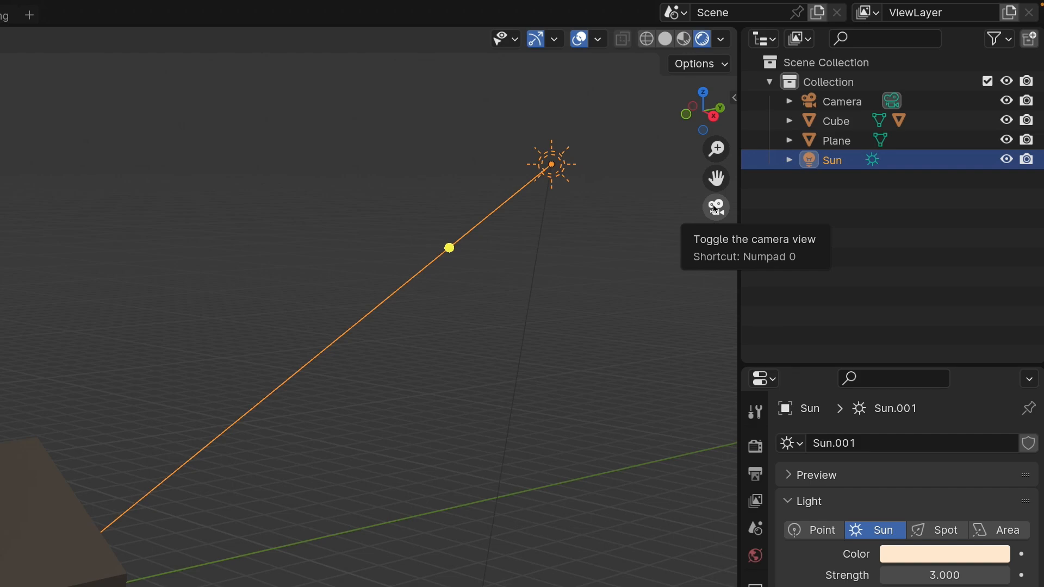
Step: View the scene through the camera and set the camera's X location to 21.609 m
{"action": "left_click", "coordinate": [714, 206]}
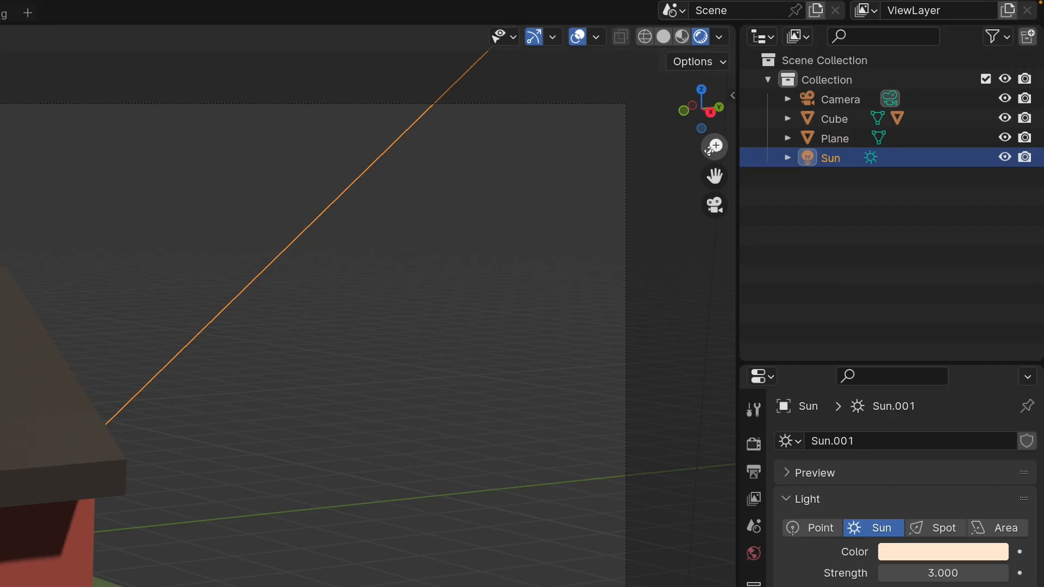
{"action": "left_click_drag", "start_coordinate": [876, 75], "coordinate": [875, 72]}
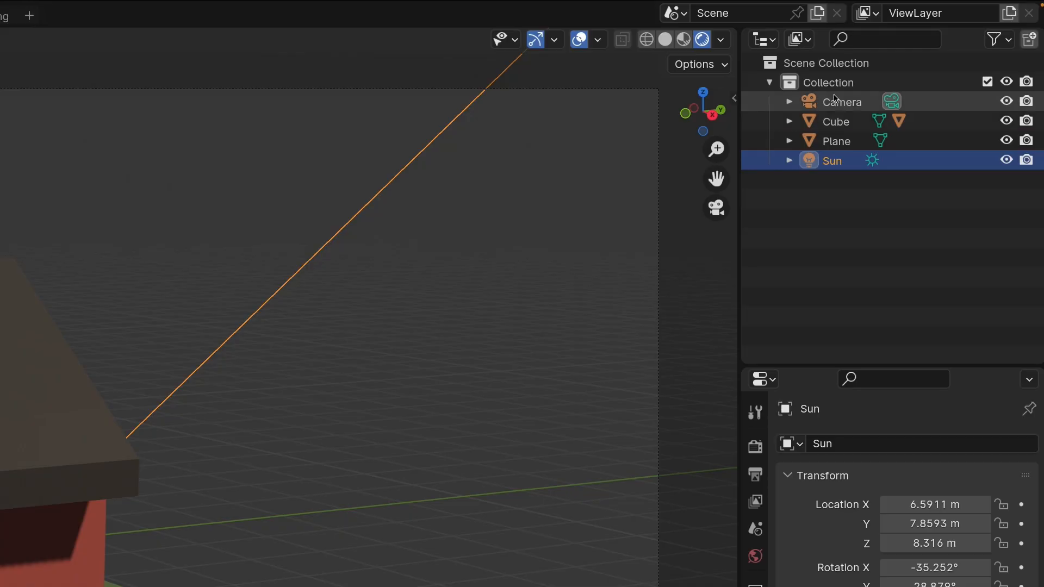
{"action": "left_click", "coordinate": [938, 49]}
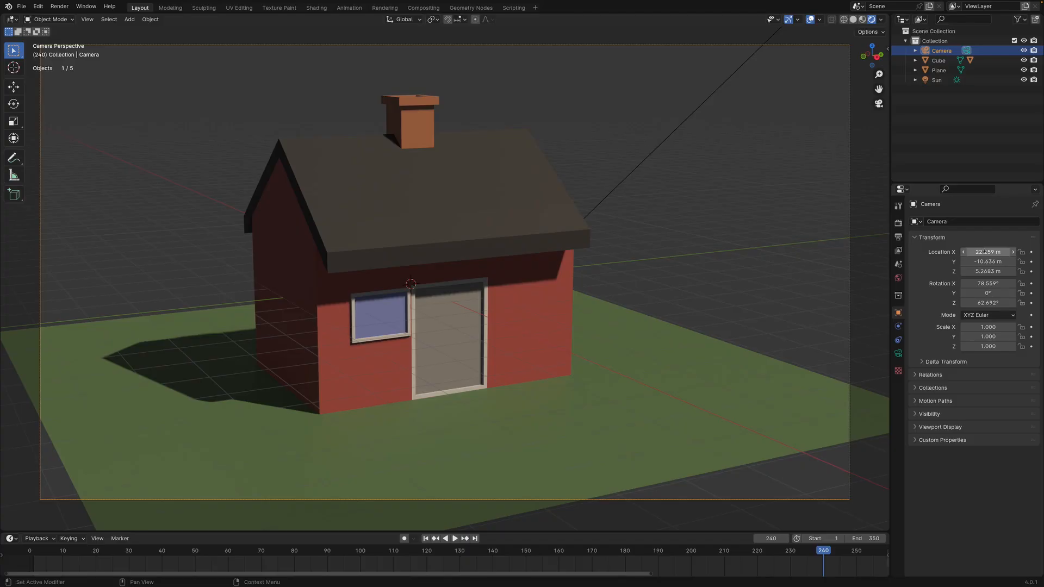
{"action": "left_click_drag", "start_coordinate": [920, 206], "coordinate": [862, 207]}
{"action": "mouse_move", "coordinate": [988, 252]}
{"action": "left_mouse_down"}
{"action": "mouse_move", "coordinate": [1033, 252]}
{"action": "mouse_move", "coordinate": [976, 252]}
{"action": "mouse_move", "coordinate": [1000, 252]}
{"action": "mouse_move", "coordinate": [984, 252]}
{"action": "left_mouse_up"}
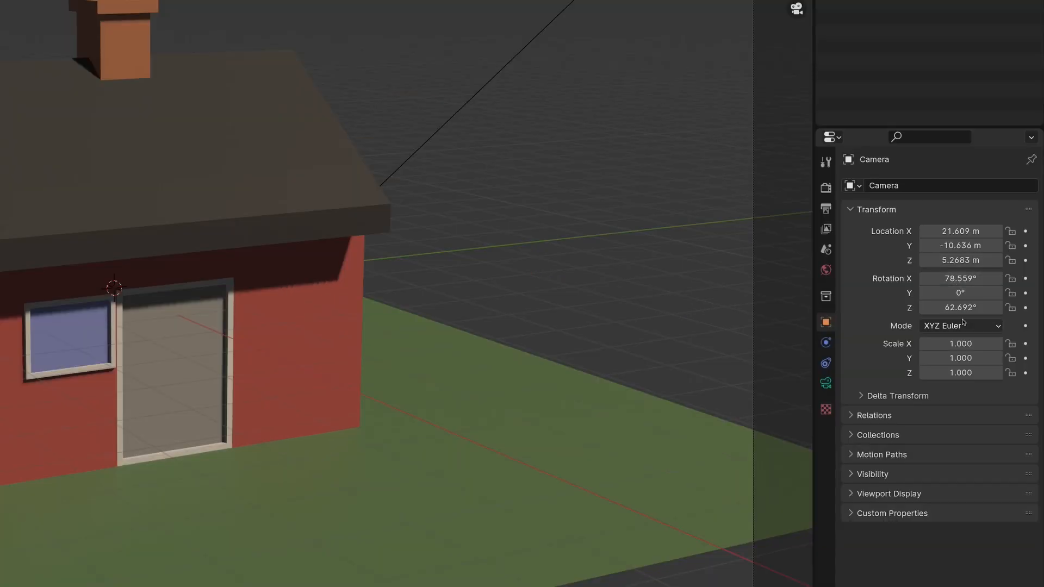
Step: Set the camera's Z rotation to 60.692°, Y location to -12.056 m, X rotation to 79.559° and Z location to 5.3983 m
{"action": "mouse_move", "coordinate": [960, 307]}
{"action": "left_mouse_down"}
{"action": "mouse_move", "coordinate": [925, 307]}
{"action": "mouse_move", "coordinate": [952, 307]}
{"action": "left_mouse_up"}
{"action": "left_click_drag", "start_coordinate": [960, 245], "coordinate": [936, 246]}
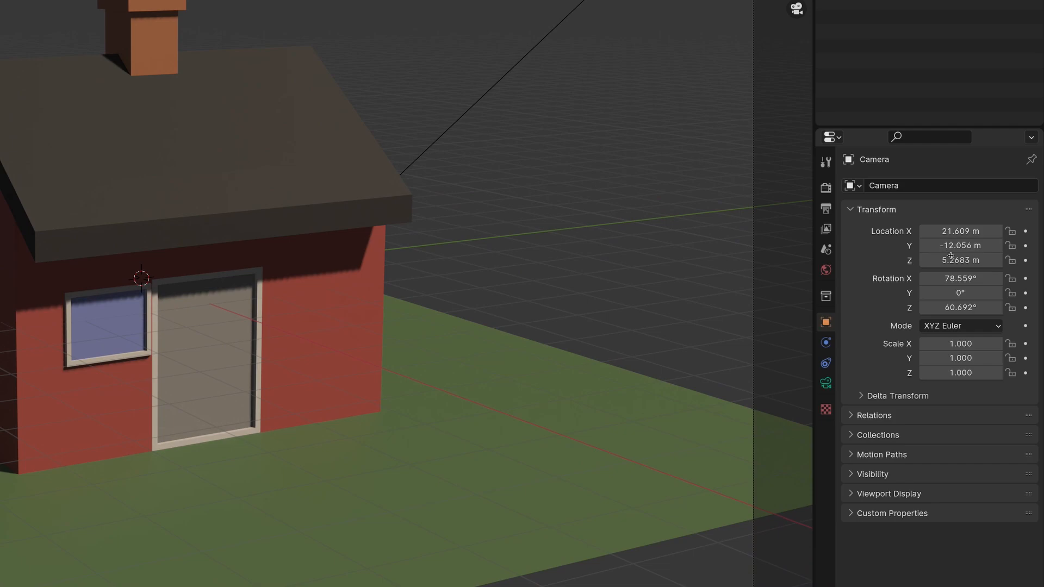
{"action": "left_click_drag", "start_coordinate": [960, 278], "coordinate": [964, 278]}
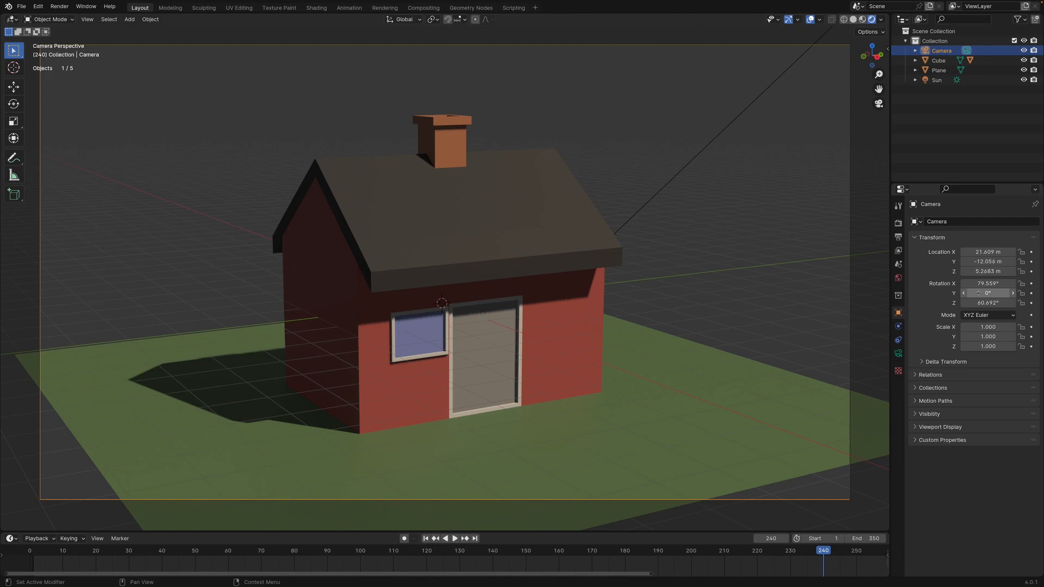
{"action": "left_click_drag", "start_coordinate": [987, 271], "coordinate": [993, 270]}
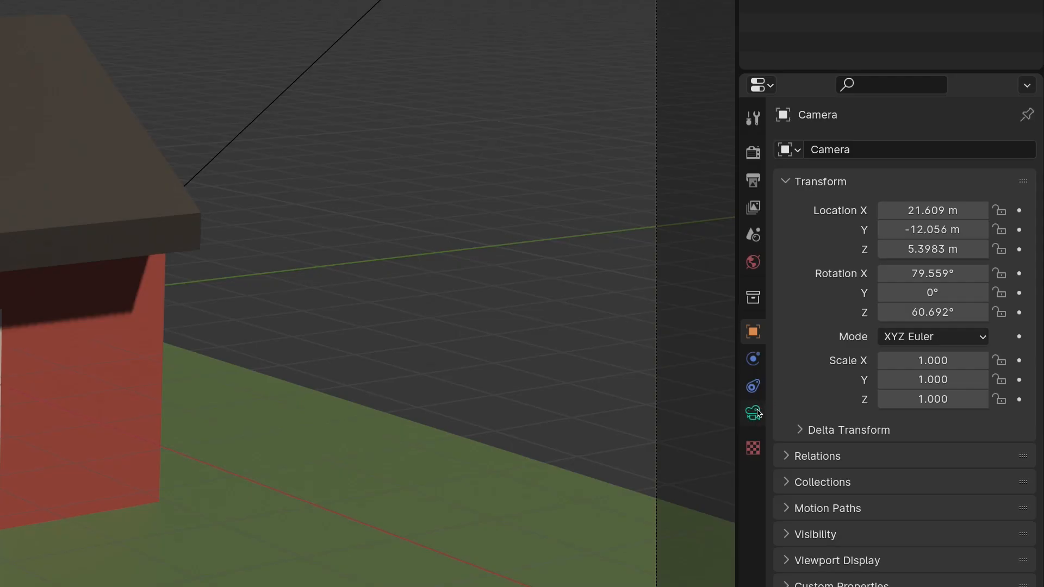
Step: Try a shorter focal length for the camera lens and undo the change
{"action": "left_click", "coordinate": [898, 354]}
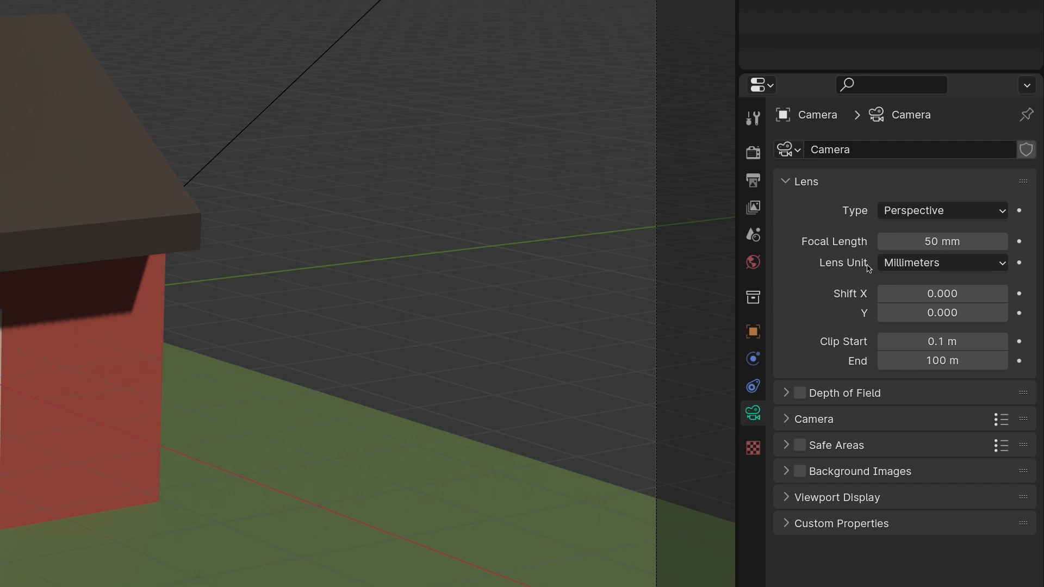
{"action": "mouse_move", "coordinate": [900, 241]}
{"action": "left_mouse_down"}
{"action": "mouse_move", "coordinate": [957, 241]}
{"action": "mouse_move", "coordinate": [847, 242]}
{"action": "mouse_move", "coordinate": [921, 241]}
{"action": "mouse_move", "coordinate": [890, 242]}
{"action": "left_mouse_up"}
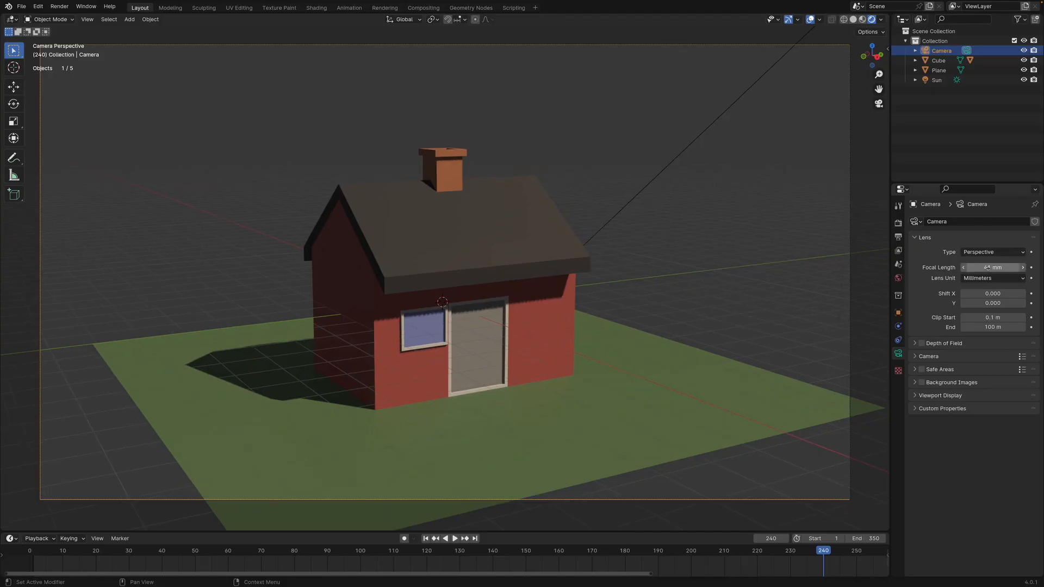
{"action": "key", "text": "ctrl+z"}
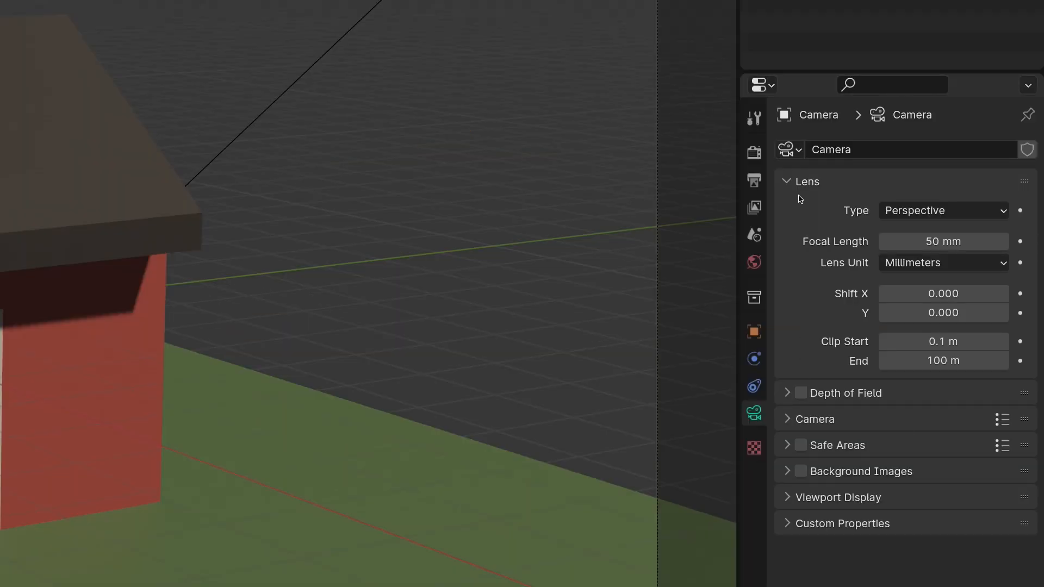
Step: Review the output format settings and the render engine choices, keeping EEVEE as the engine
{"action": "left_click", "coordinate": [759, 179]}
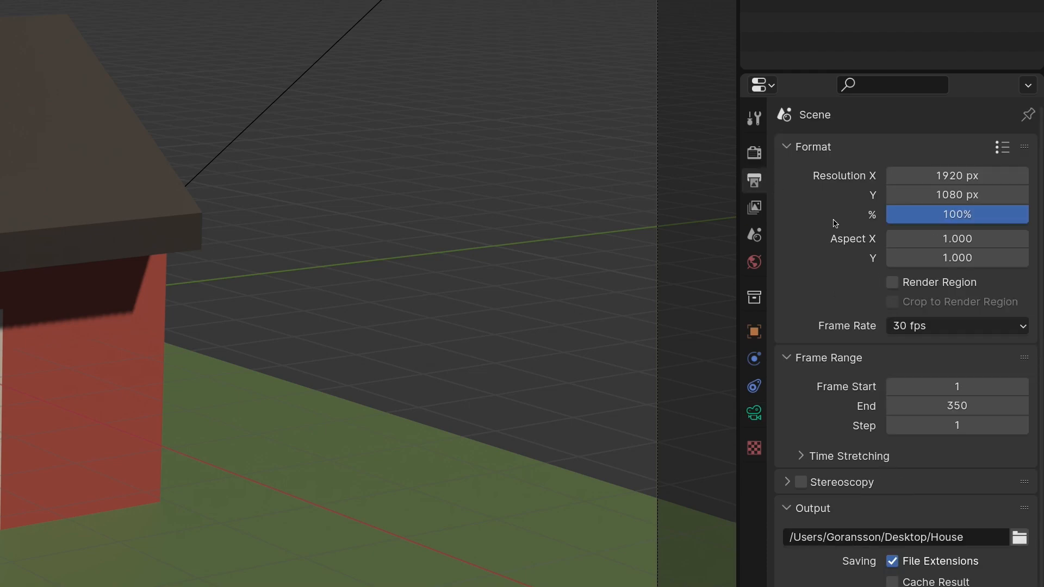
{"action": "left_click", "coordinate": [759, 159]}
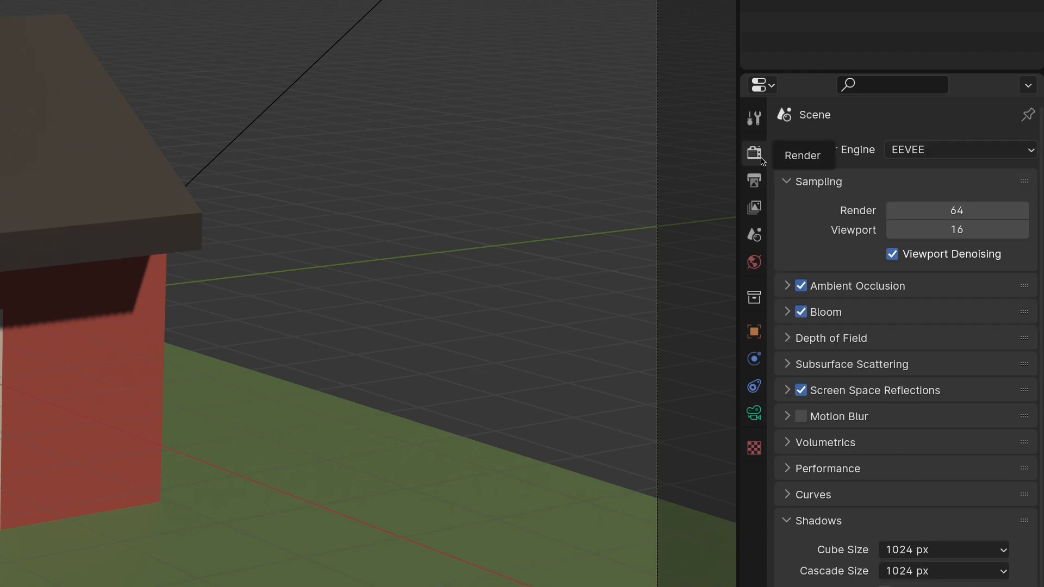
{"action": "left_click", "coordinate": [953, 151]}
{"action": "left_click", "coordinate": [951, 146]}
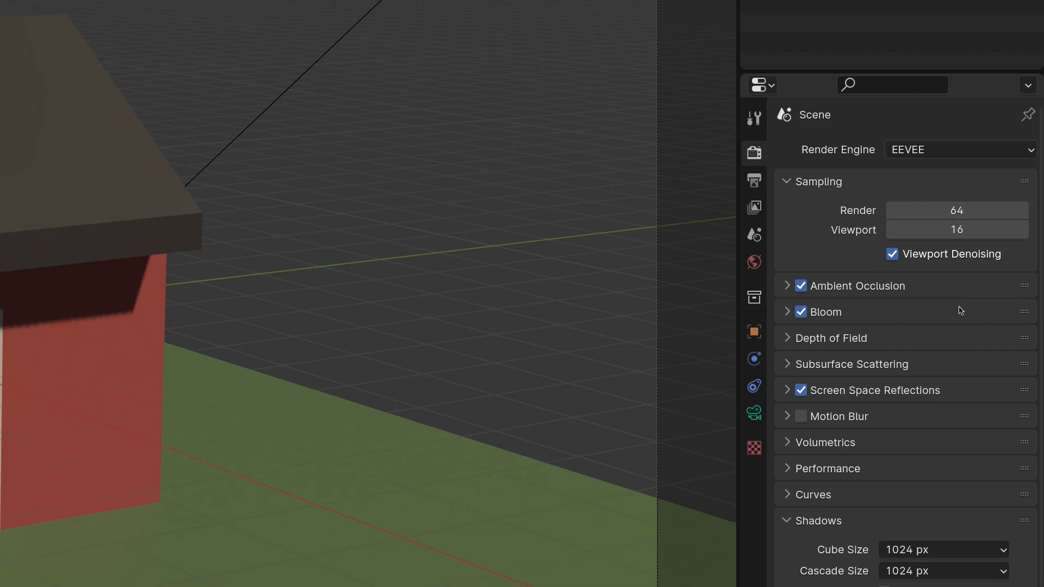
Step: Toggle ambient occlusion, bloom and screen space reflections off and back on to compare their effect on the render
{"action": "scroll", "coordinate": [959, 306], "scroll_direction": "down", "scroll_amount": 2}
{"action": "scroll", "coordinate": [960, 310], "scroll_direction": "down", "scroll_amount": 2}
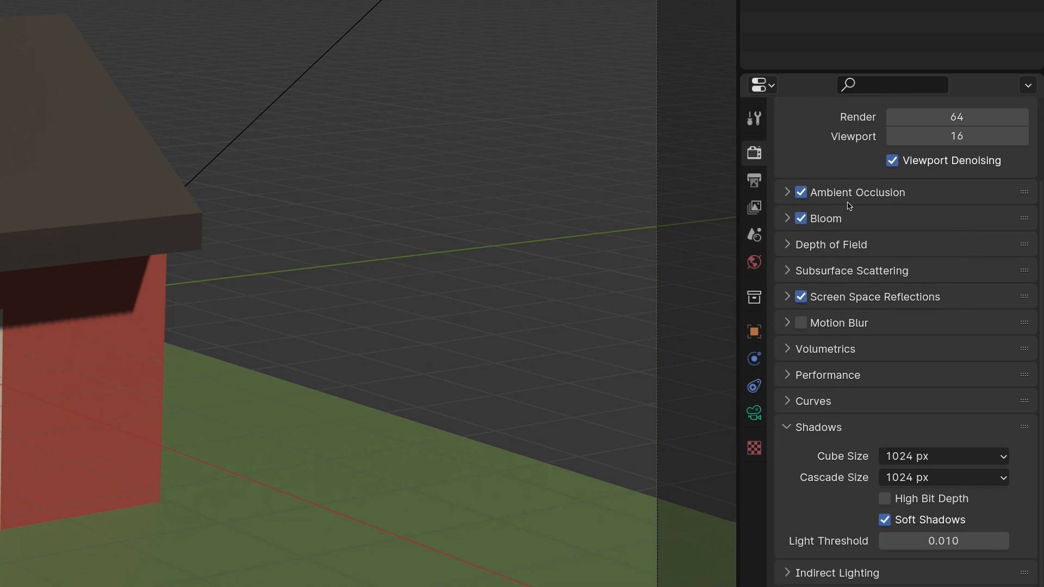
{"action": "left_click", "coordinate": [802, 194]}
{"action": "left_click", "coordinate": [803, 195]}
{"action": "left_click", "coordinate": [800, 217]}
{"action": "left_click", "coordinate": [799, 218]}
{"action": "left_click", "coordinate": [802, 298]}
{"action": "left_click", "coordinate": [804, 299]}
{"action": "left_click", "coordinate": [805, 298]}
{"action": "left_click", "coordinate": [804, 299]}
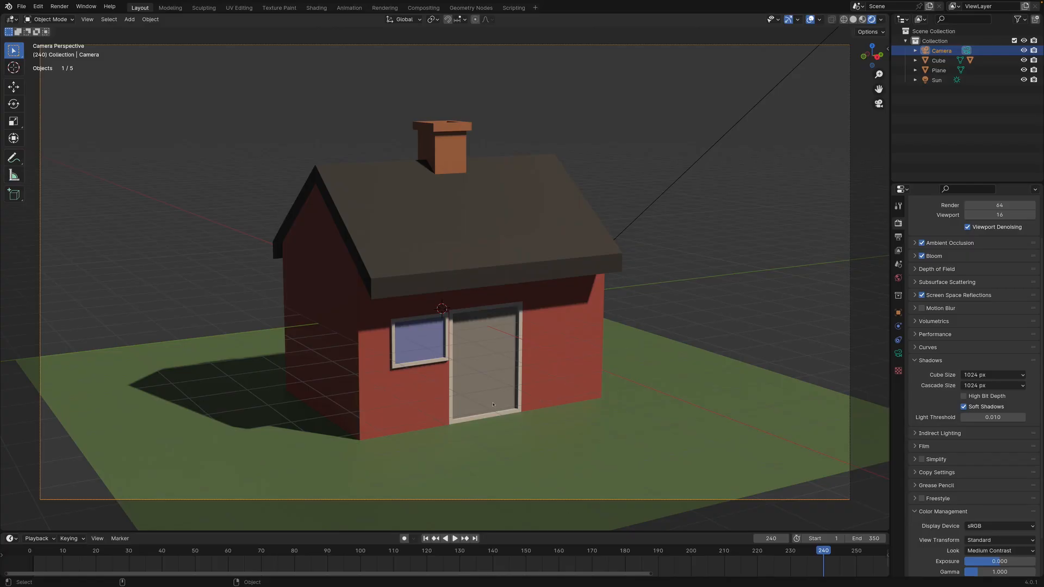
Step: Compare the house front up close with screen space reflections off and on, leaving them enabled with the whole house framed
{"action": "scroll", "coordinate": [70, 509], "scroll_direction": "up", "scroll_amount": 4}
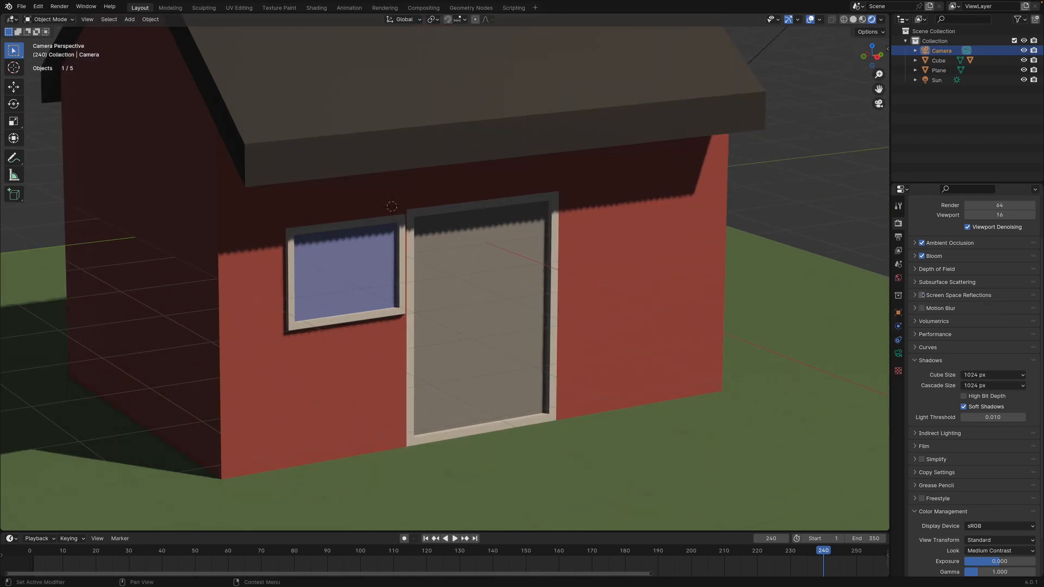
{"action": "left_click", "coordinate": [922, 295]}
{"action": "left_click", "coordinate": [922, 296]}
{"action": "left_click", "coordinate": [922, 295]}
{"action": "scroll", "coordinate": [601, 311], "scroll_direction": "down", "scroll_amount": 5}
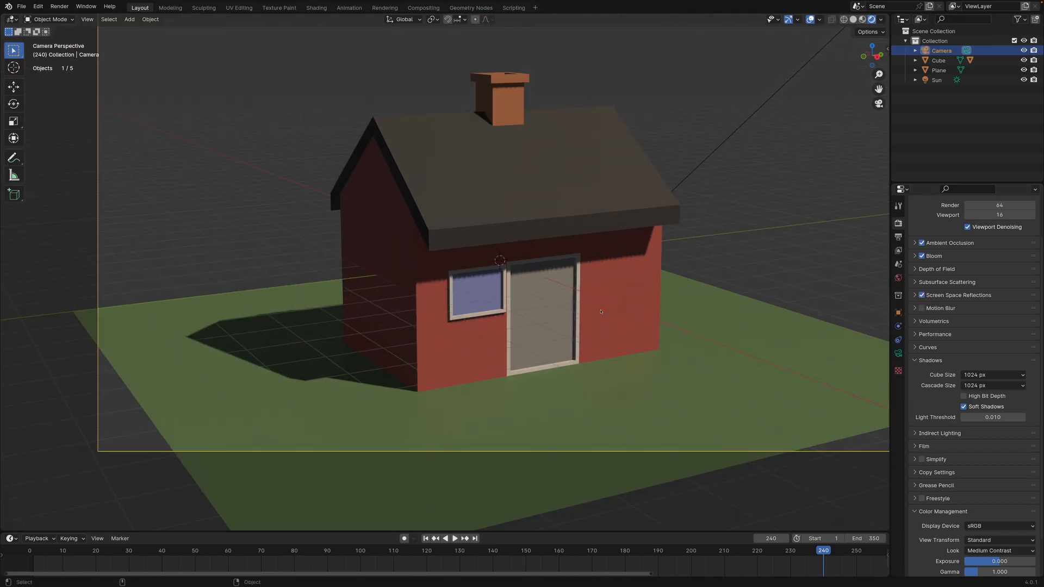
{"action": "middle_click_drag", "start_coordinate": [601, 312], "coordinate": [546, 354], "text": "shift"}
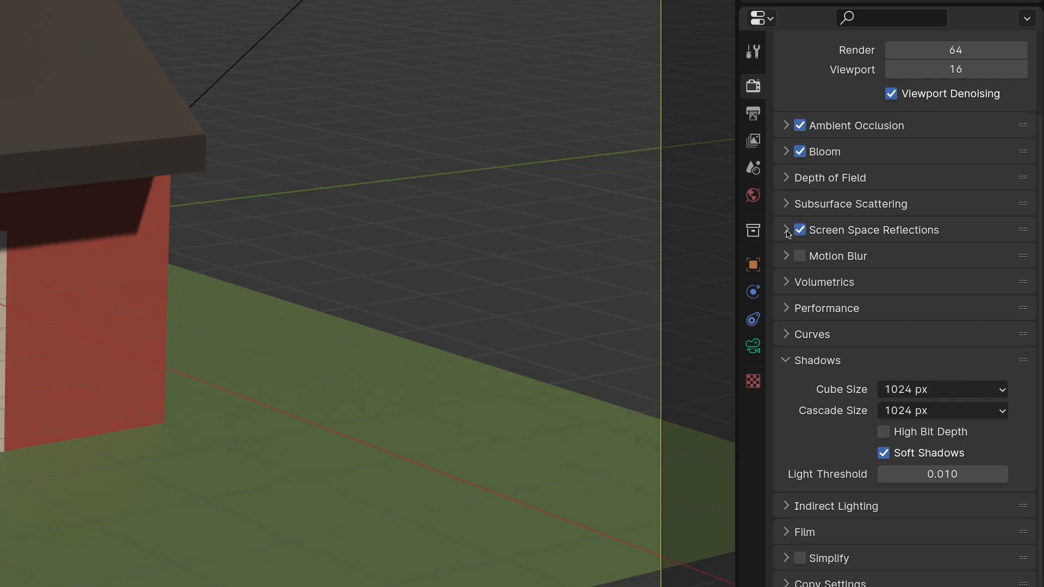
Step: Expand the detailed options of screen space reflections and look through them down to the shadow settings
{"action": "left_click", "coordinate": [915, 296]}
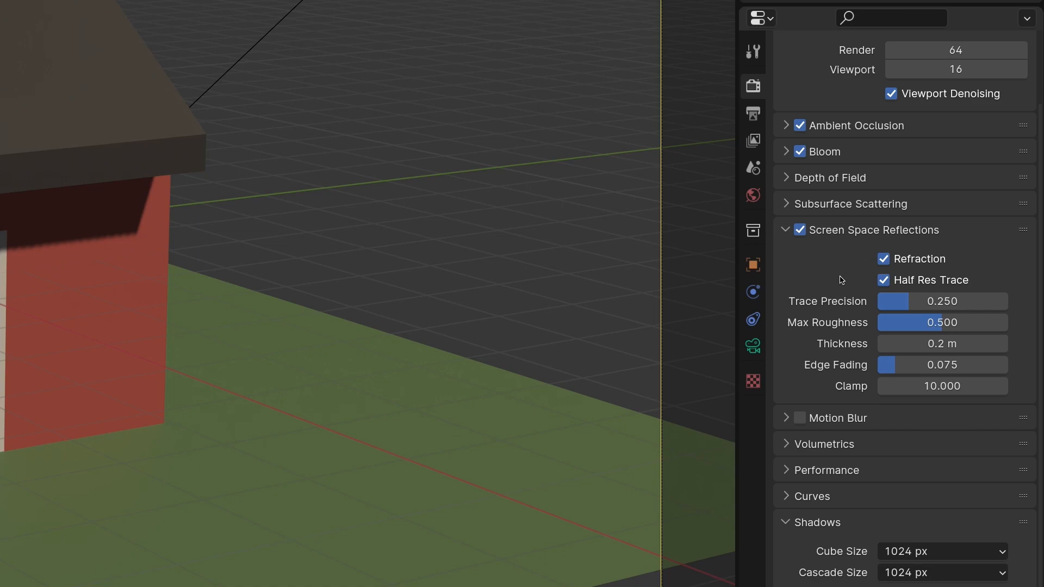
{"action": "scroll", "coordinate": [842, 280], "scroll_direction": "down", "scroll_amount": 6}
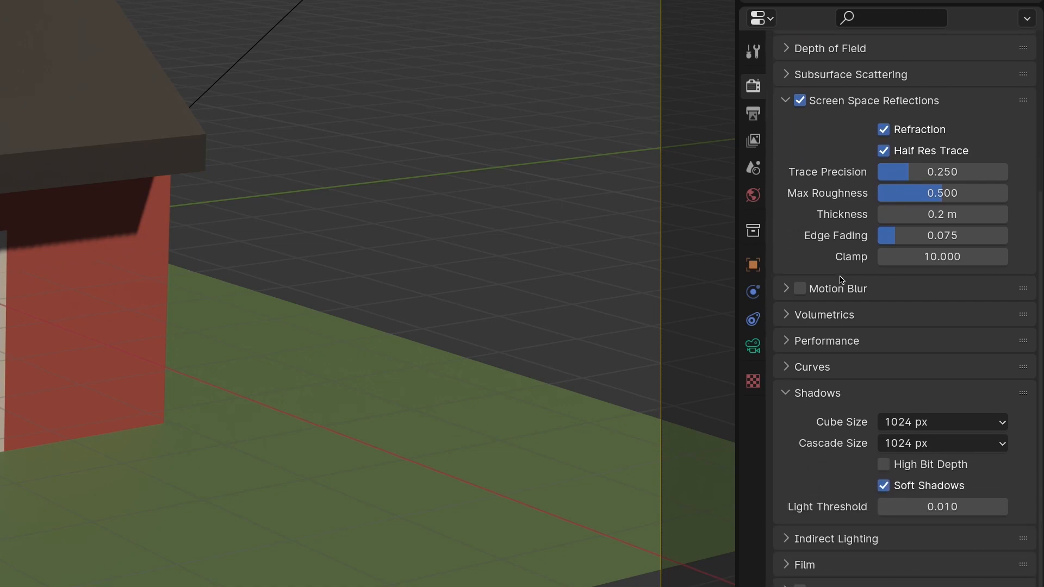
{"action": "scroll", "coordinate": [841, 280], "scroll_direction": "down", "scroll_amount": 5}
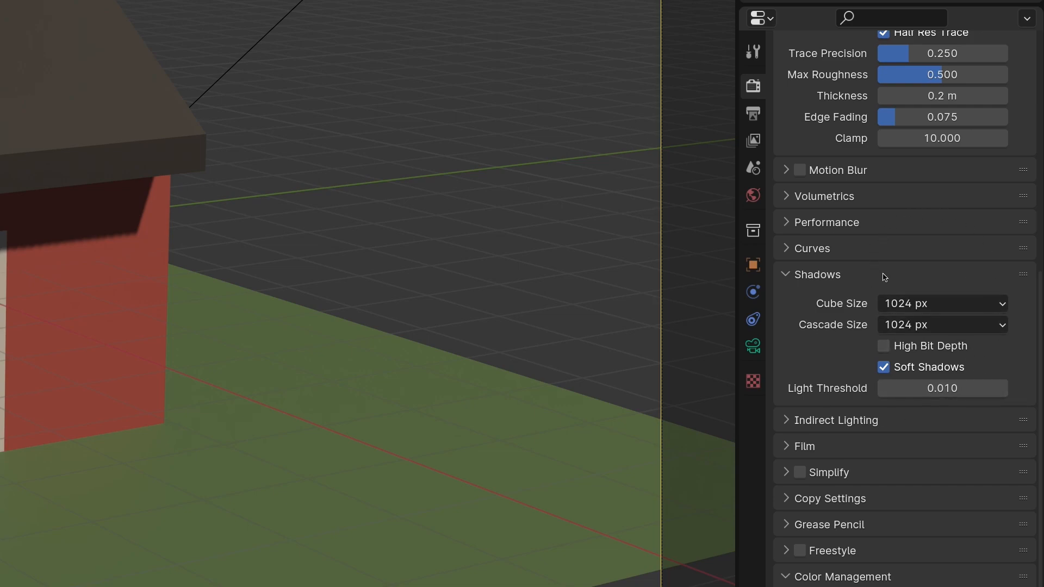
Step: Check the cascade size choices for shadows, and toggle high bit depth and soft shadows before restoring both
{"action": "left_click", "coordinate": [985, 313]}
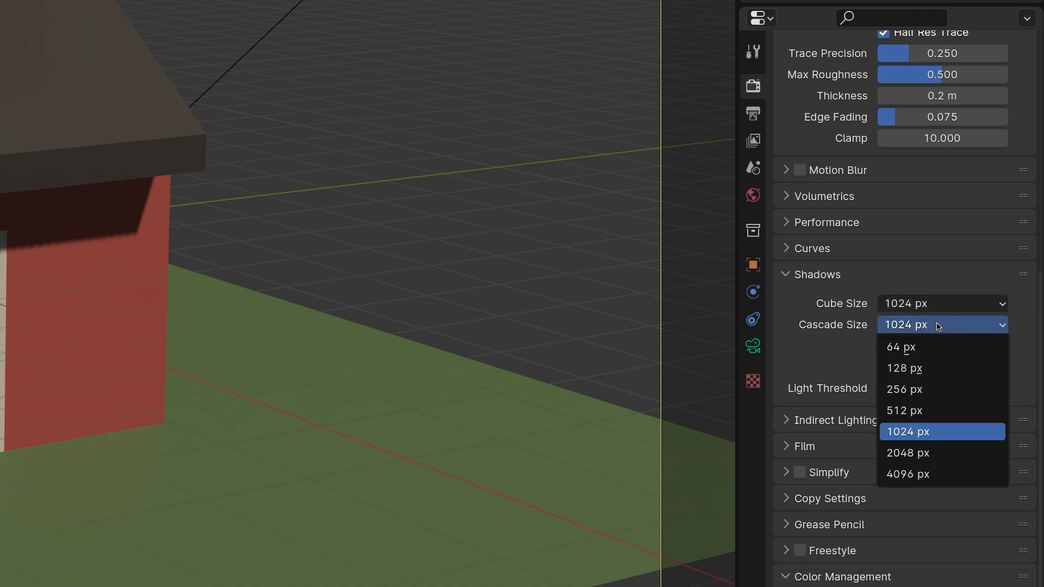
{"action": "left_click", "coordinate": [884, 347]}
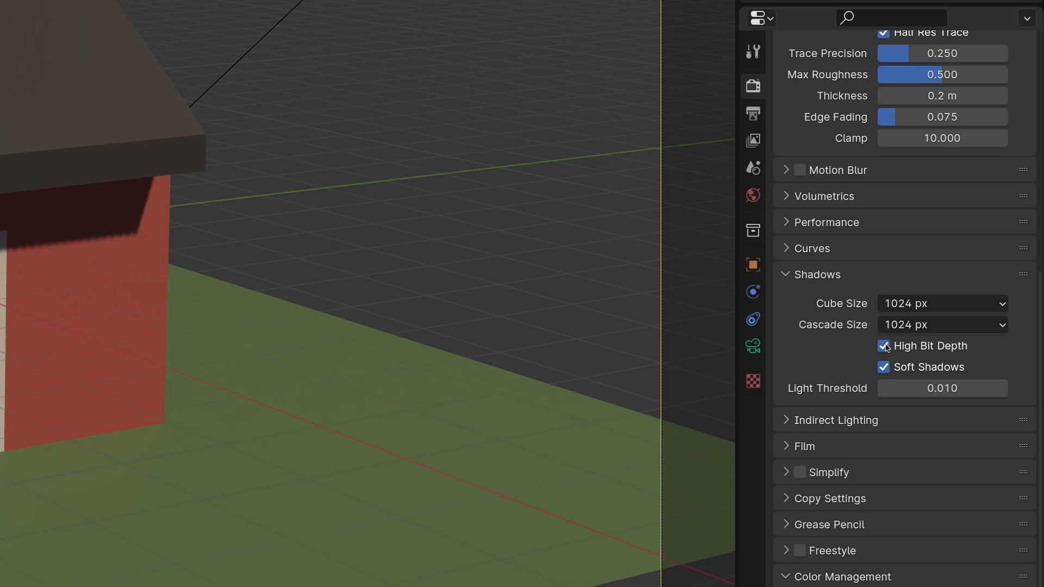
{"action": "left_click", "coordinate": [884, 346]}
{"action": "left_click", "coordinate": [884, 367]}
{"action": "left_click", "coordinate": [885, 368]}
Step: Compare the Filmic view transform with Standard in color management, returning to Standard with the look kept at Medium Contrast
{"action": "scroll", "coordinate": [788, 581], "scroll_direction": "up", "scroll_amount": 8}
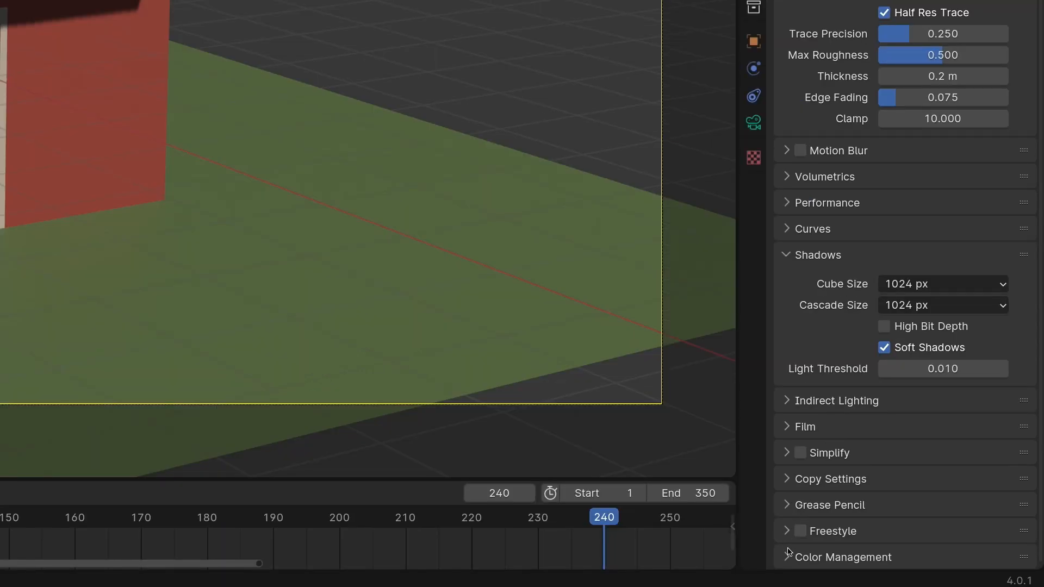
{"action": "scroll", "coordinate": [822, 505], "scroll_direction": "down", "scroll_amount": 8}
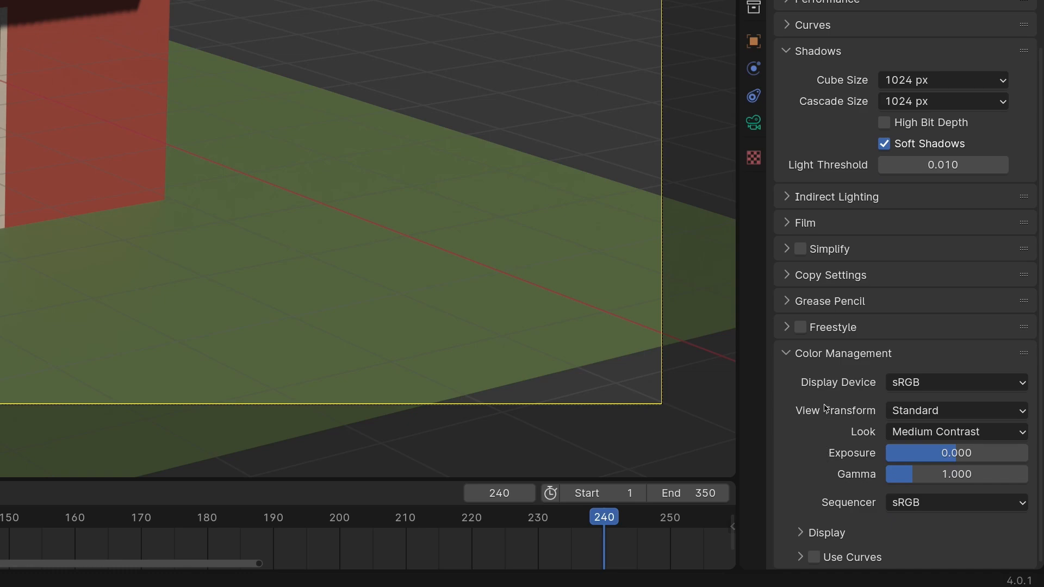
{"action": "left_click", "coordinate": [957, 417]}
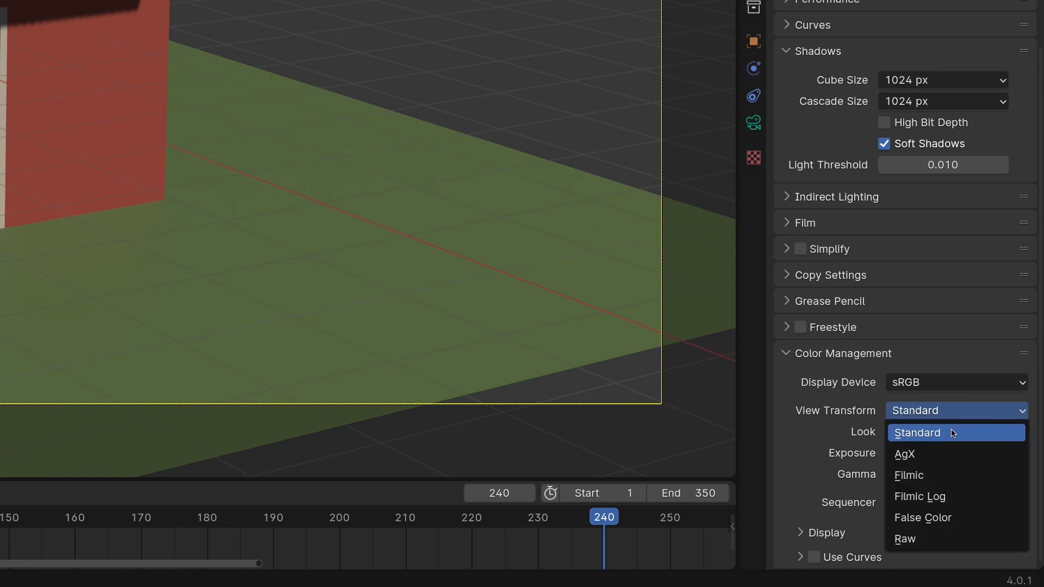
{"action": "left_click", "coordinate": [953, 434]}
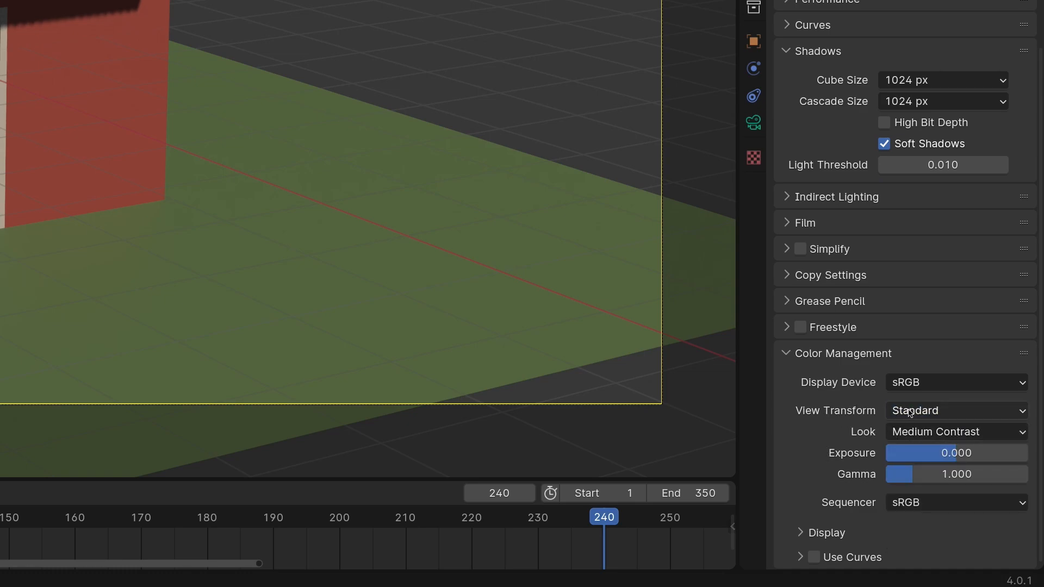
{"action": "left_click", "coordinate": [940, 417]}
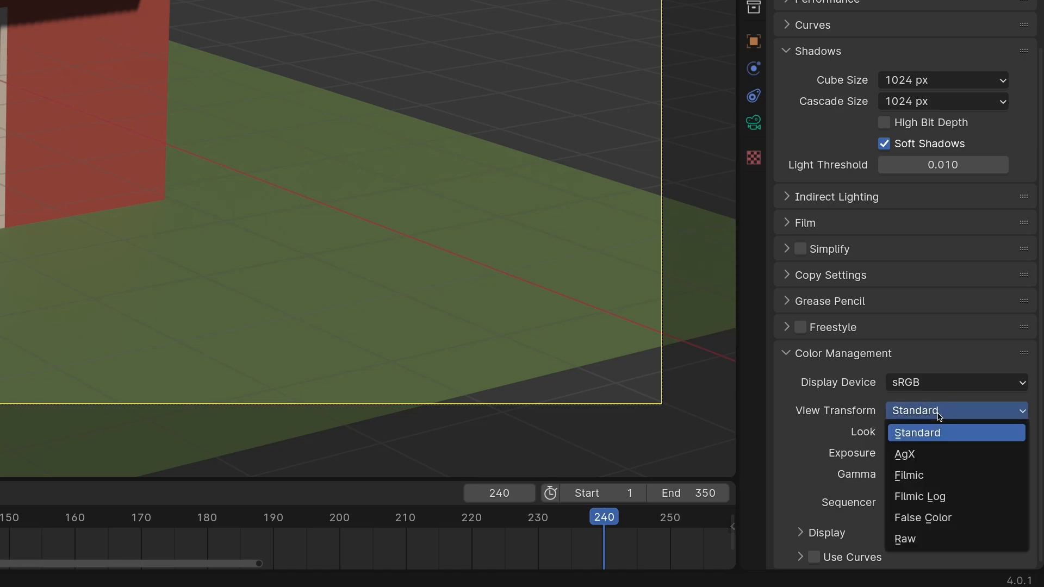
{"action": "left_click", "coordinate": [933, 475]}
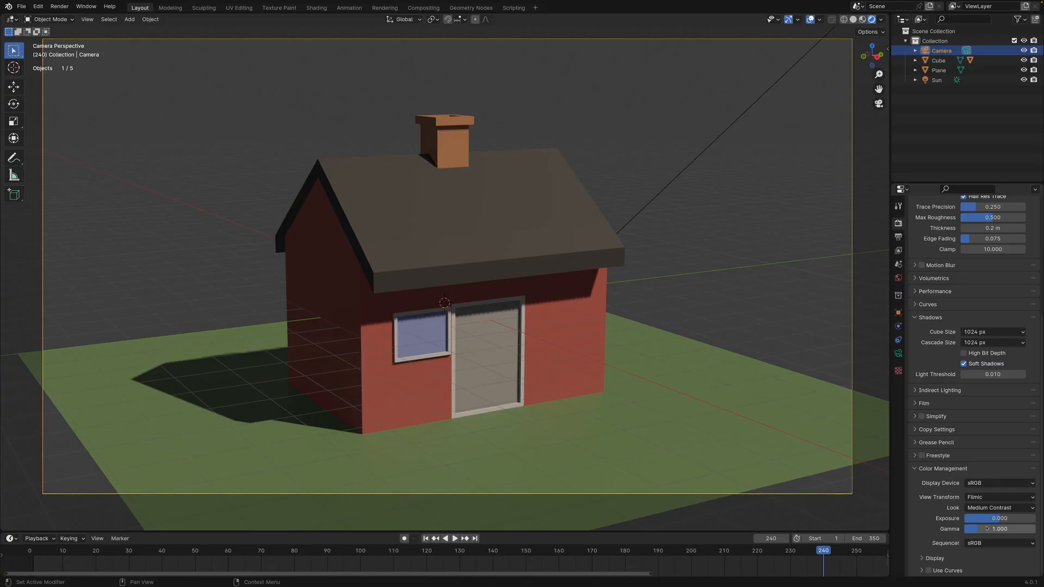
{"action": "left_click", "coordinate": [988, 498]}
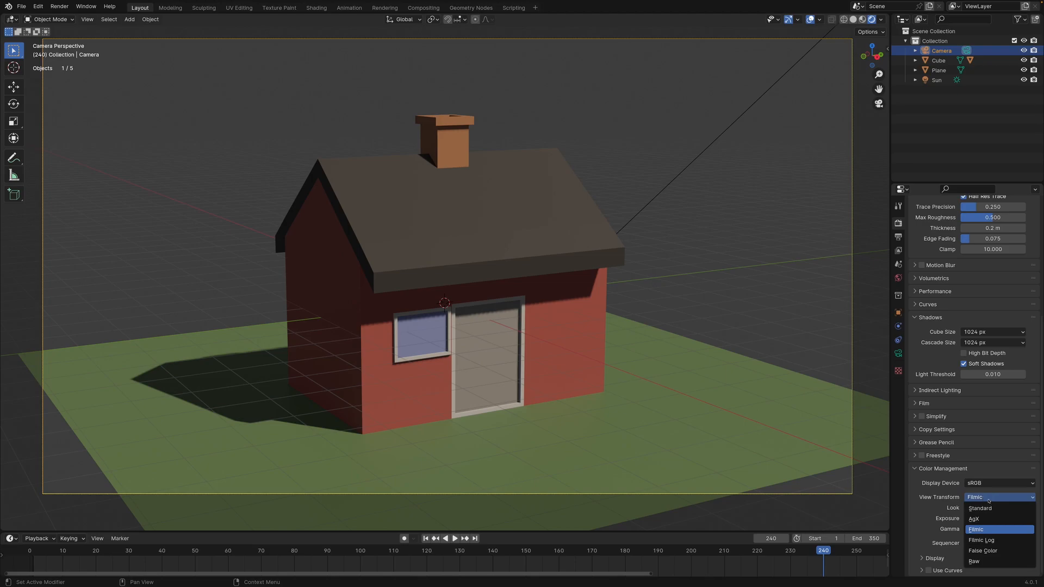
{"action": "left_click", "coordinate": [989, 509]}
{"action": "left_click", "coordinate": [990, 508]}
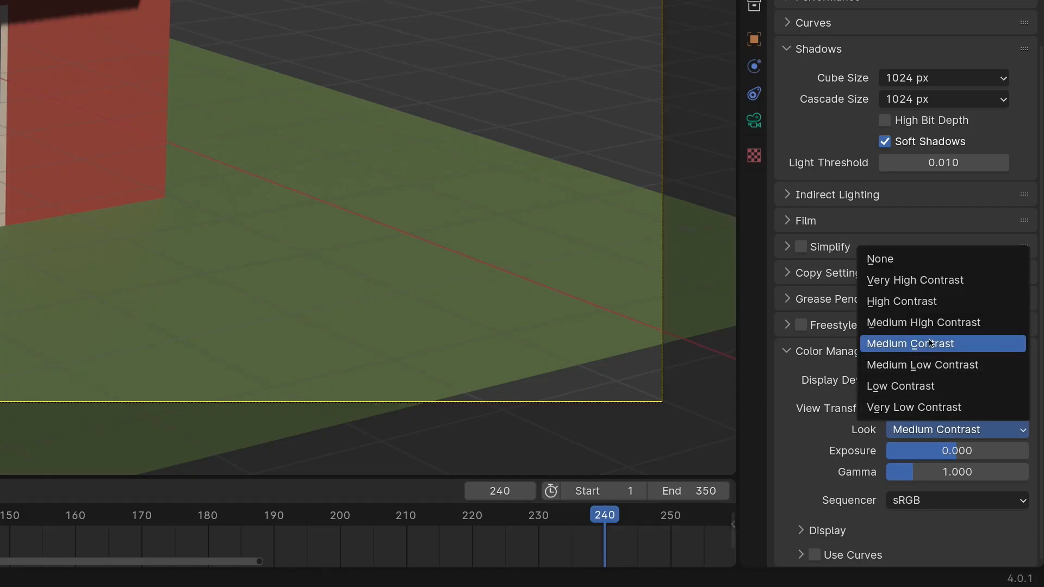
{"action": "left_click", "coordinate": [931, 343]}
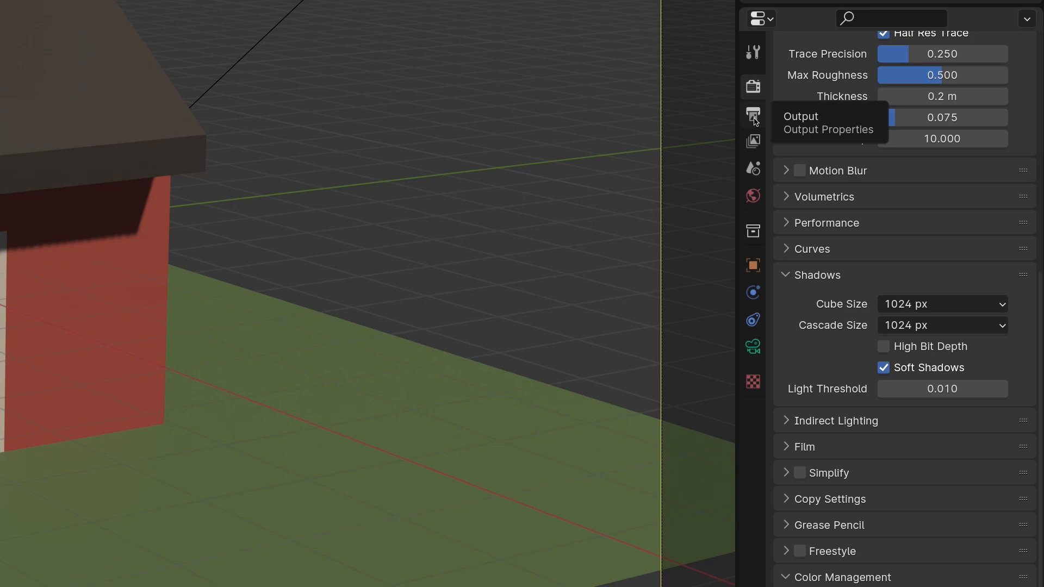
Step: Look through the output format settings, checking the resolution and the available frame rates while keeping 30 fps
{"action": "left_click", "coordinate": [753, 116]}
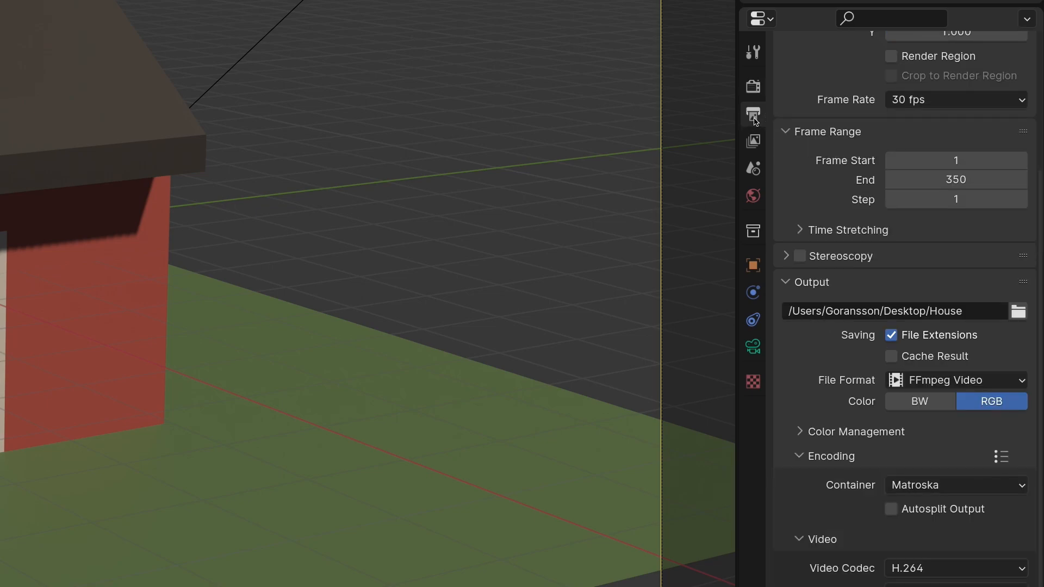
{"action": "scroll", "coordinate": [848, 115], "scroll_direction": "up", "scroll_amount": 5}
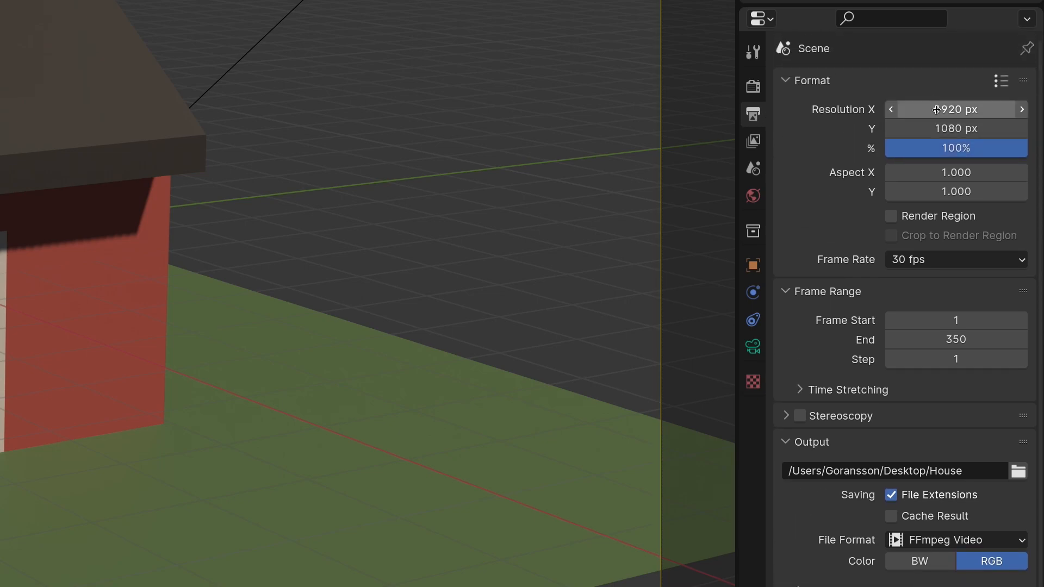
{"action": "left_click", "coordinate": [1003, 87]}
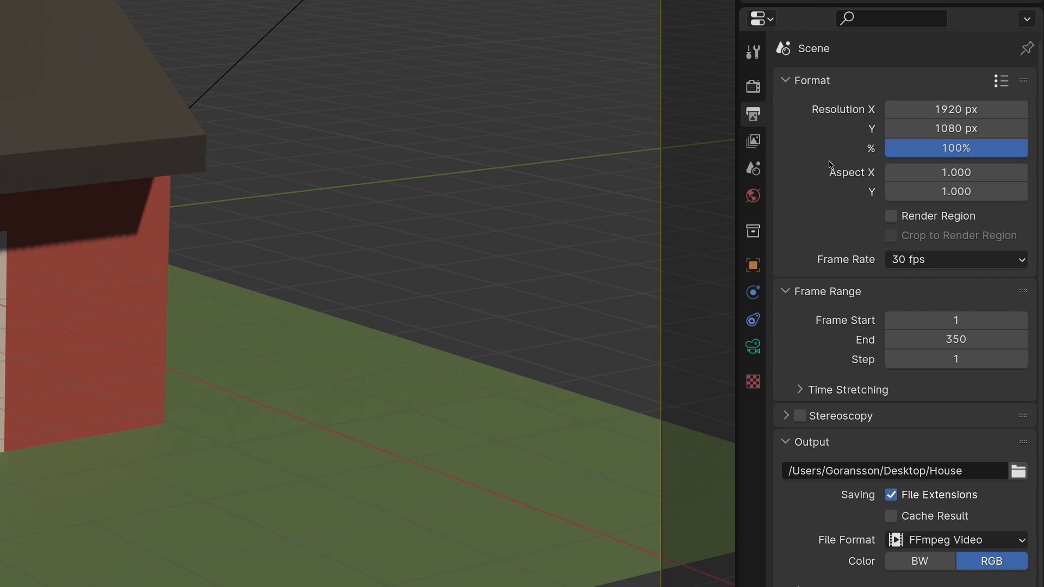
{"action": "scroll", "coordinate": [831, 164], "scroll_direction": "down", "scroll_amount": 5}
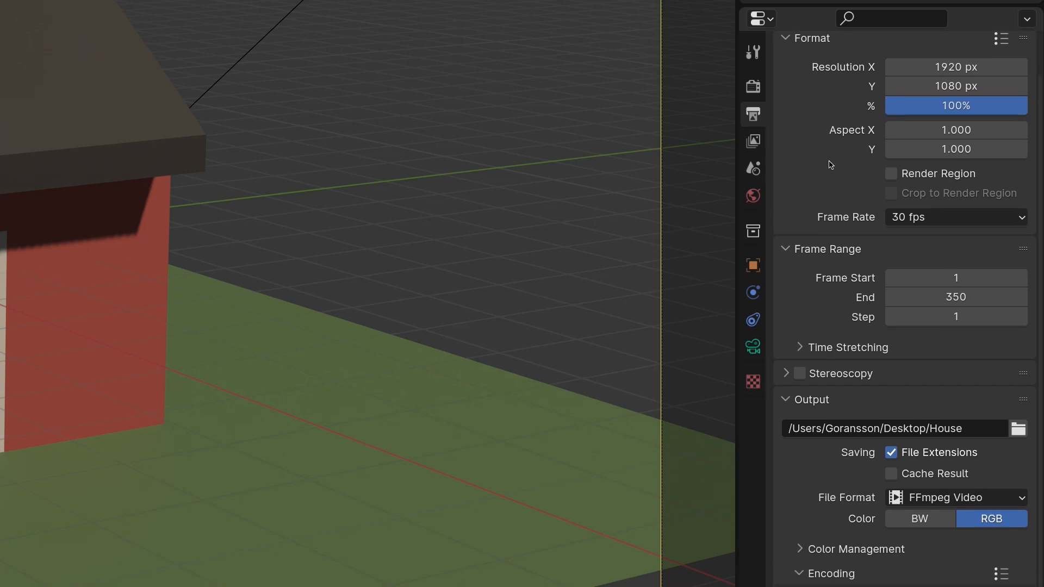
{"action": "left_click", "coordinate": [971, 202]}
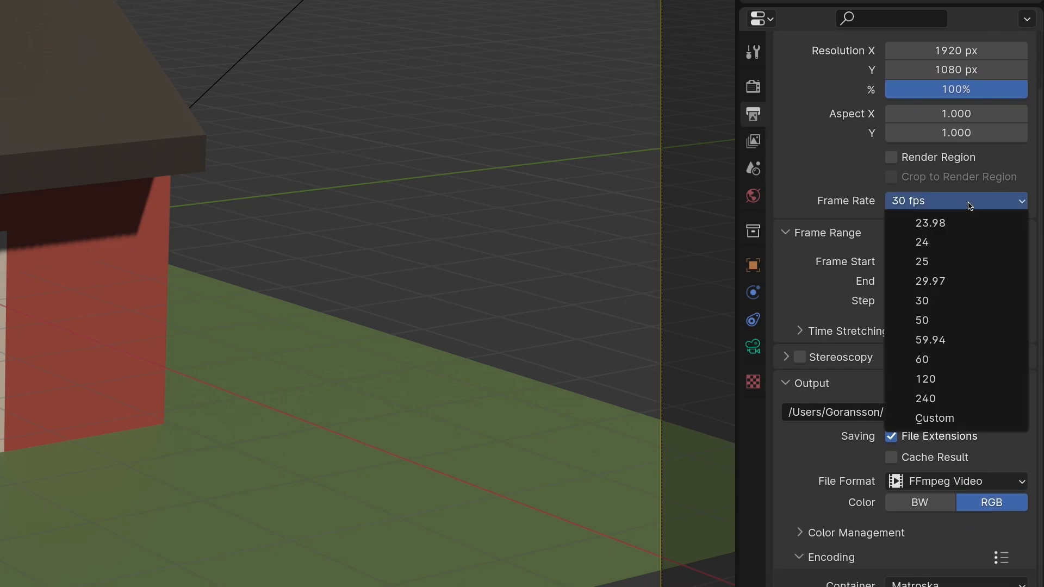
{"action": "left_click", "coordinate": [971, 205]}
{"action": "scroll", "coordinate": [798, 205], "scroll_direction": "down", "scroll_amount": 1}
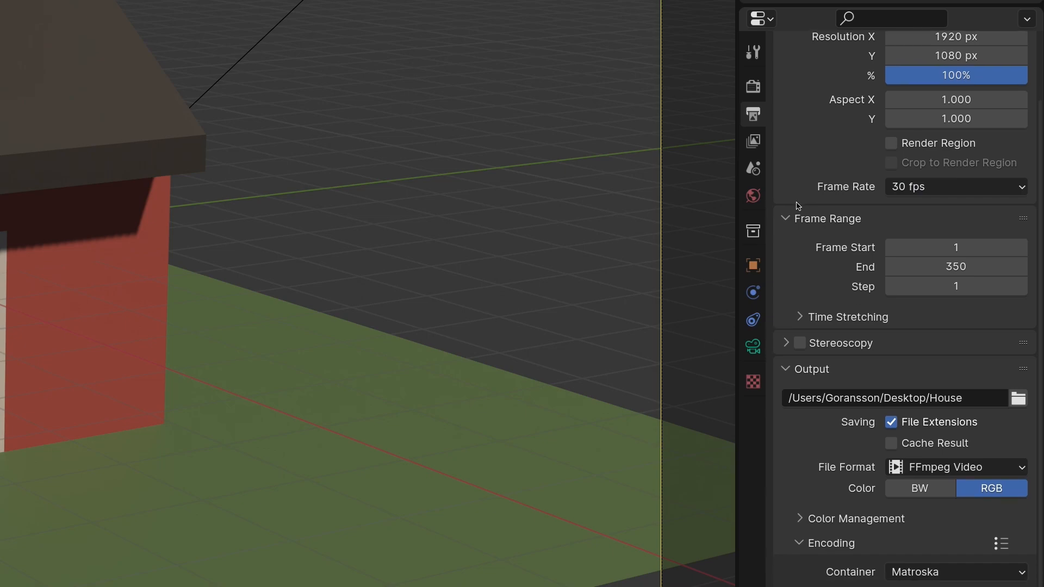
Step: Set the render output to the Desktop folder with the file name House
{"action": "scroll", "coordinate": [798, 206], "scroll_direction": "down", "scroll_amount": 3}
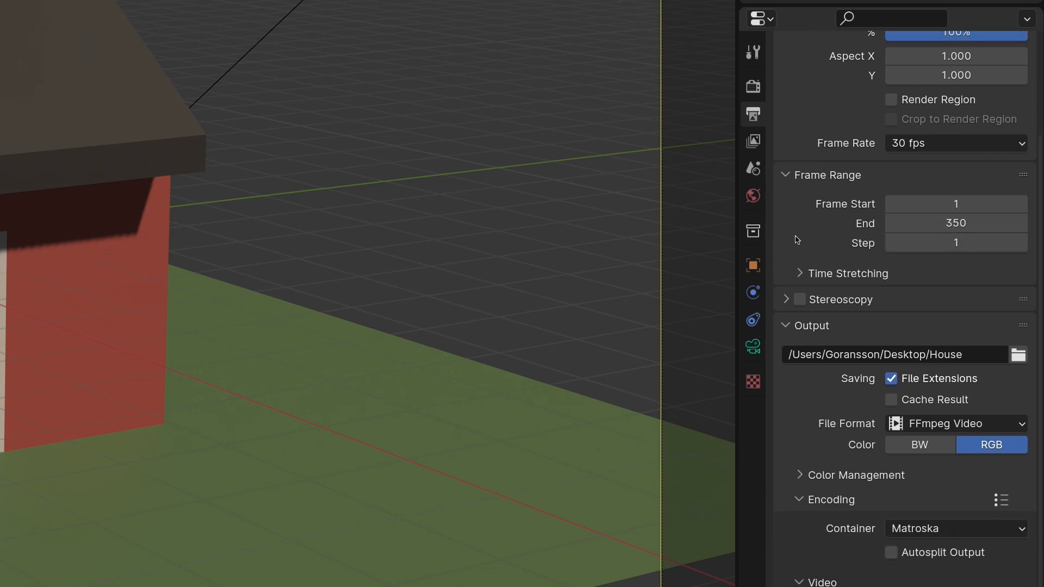
{"action": "scroll", "coordinate": [794, 239], "scroll_direction": "down", "scroll_amount": 3}
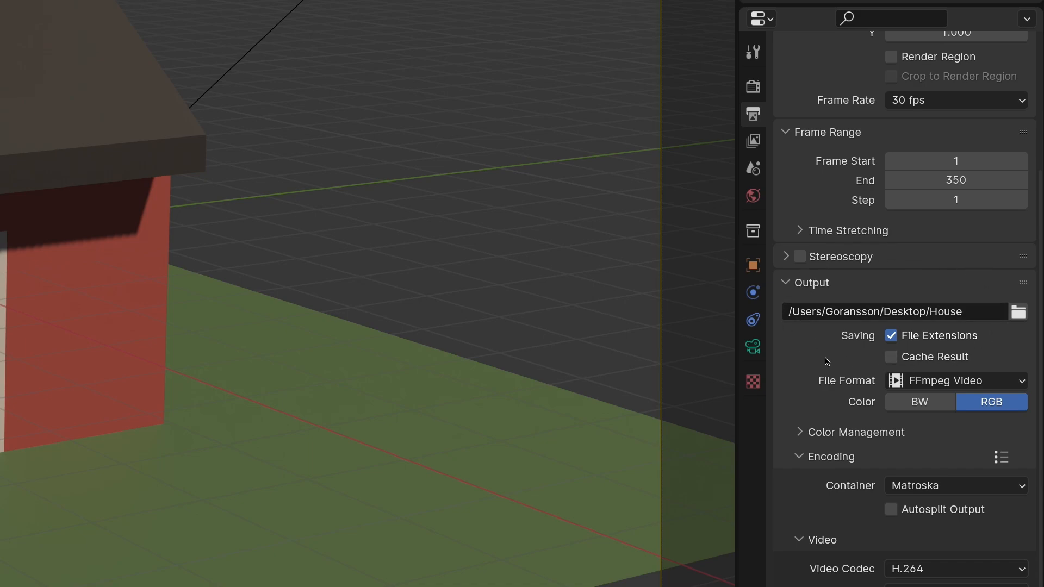
{"action": "left_click", "coordinate": [1019, 312]}
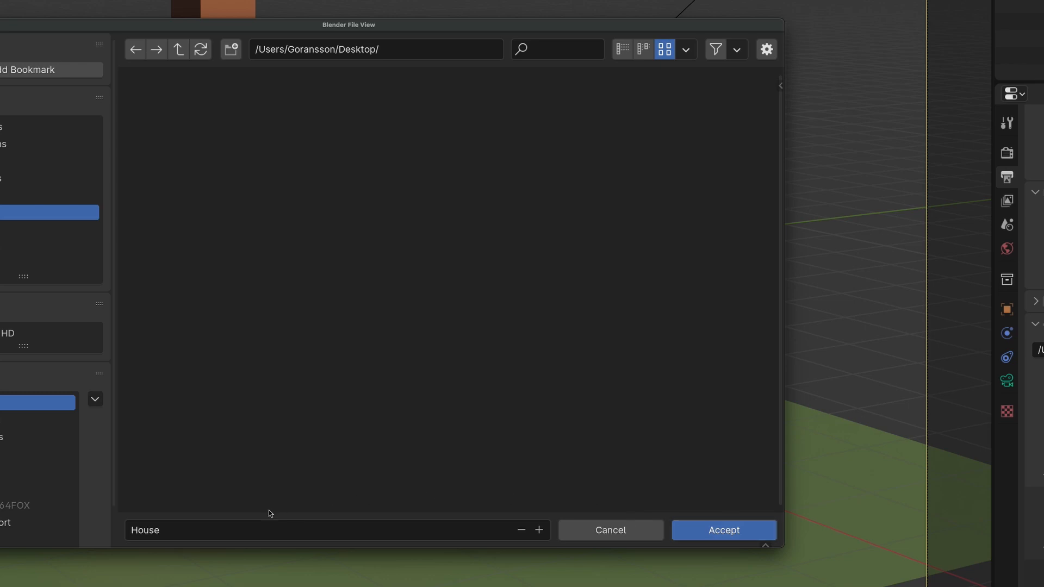
{"action": "left_click", "coordinate": [196, 532]}
{"action": "key", "text": "ctrl+a"}
{"action": "left_click", "coordinate": [724, 530]}
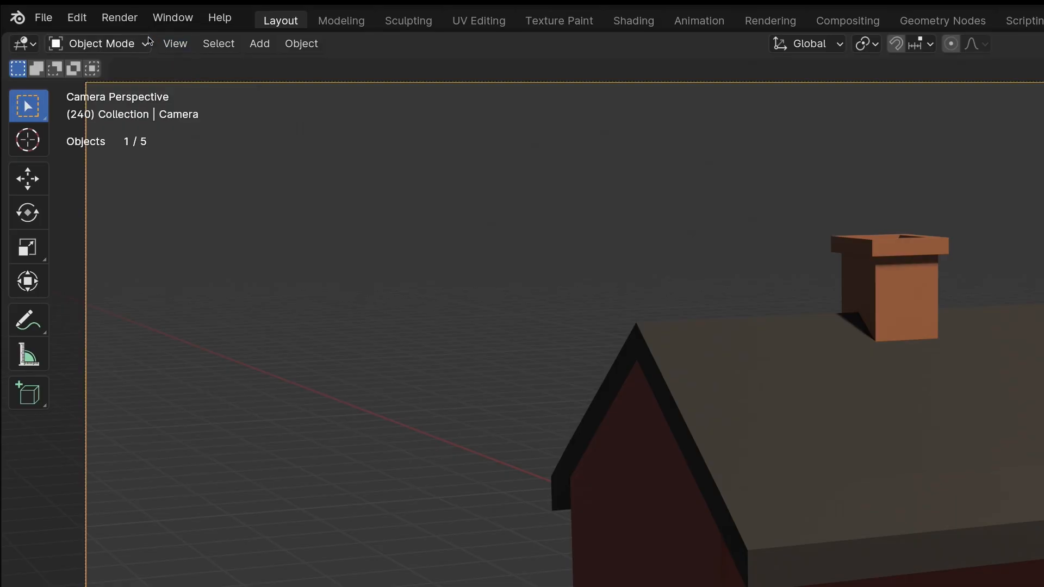
Step: Render the current frame as a still image and inspect the result in full screen before returning to the scene
{"action": "left_click", "coordinate": [59, 7]}
{"action": "left_click", "coordinate": [67, 19]}
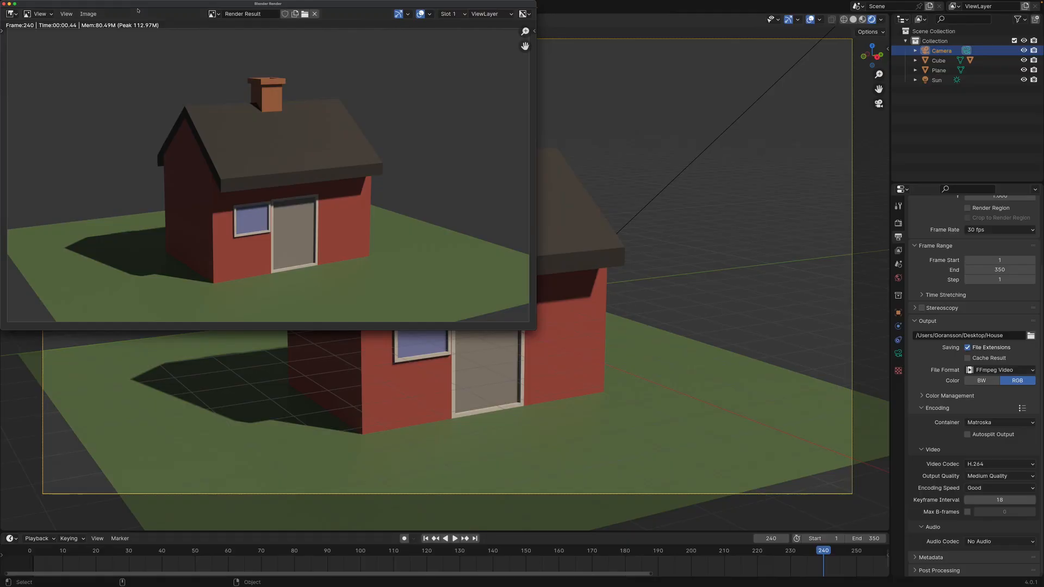
{"action": "left_click_drag", "start_coordinate": [138, 10], "coordinate": [342, 116]}
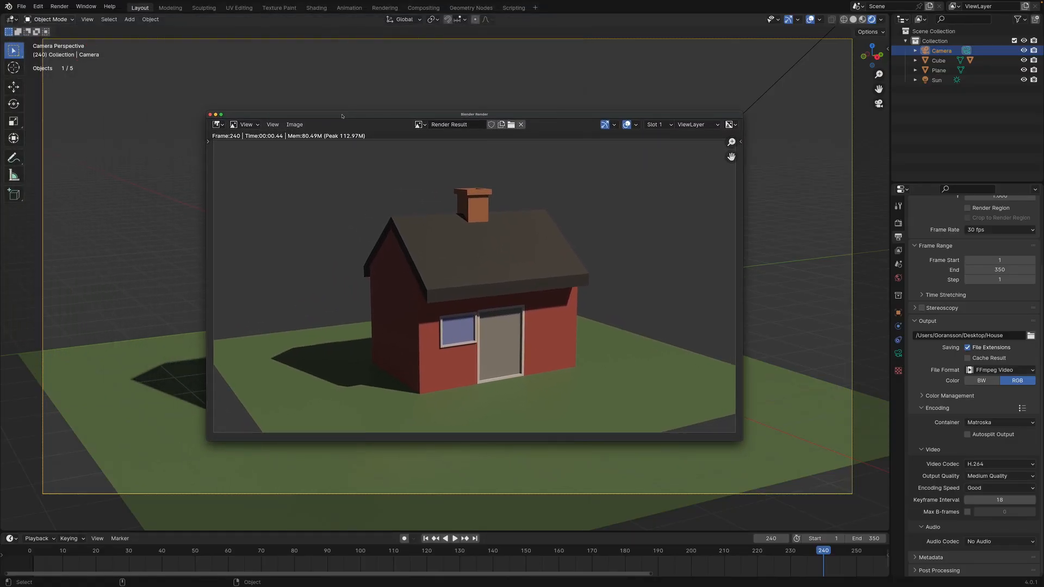
{"action": "left_click", "coordinate": [221, 115]}
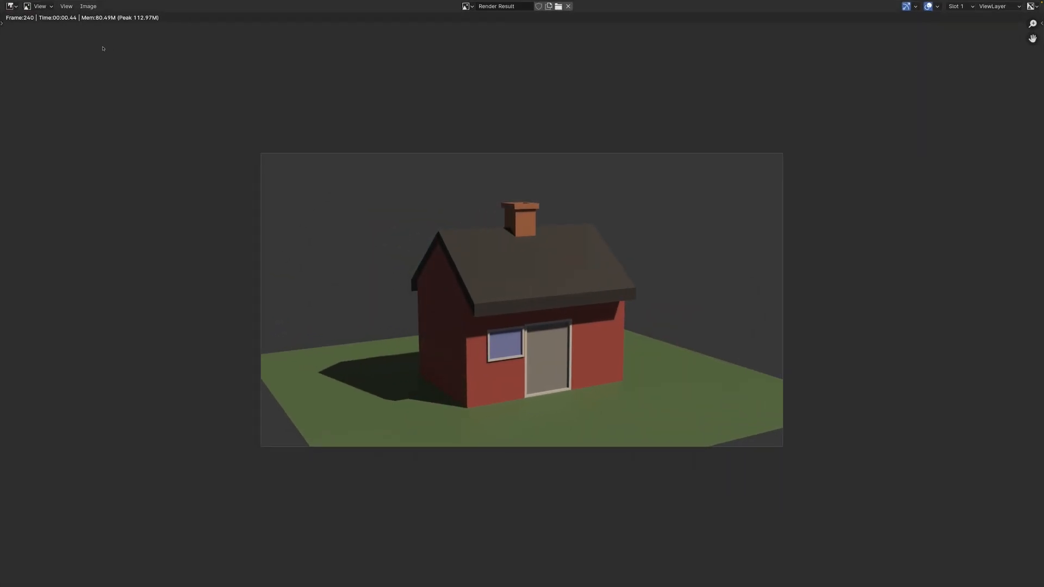
{"action": "mouse_move", "coordinate": [18, 9]}
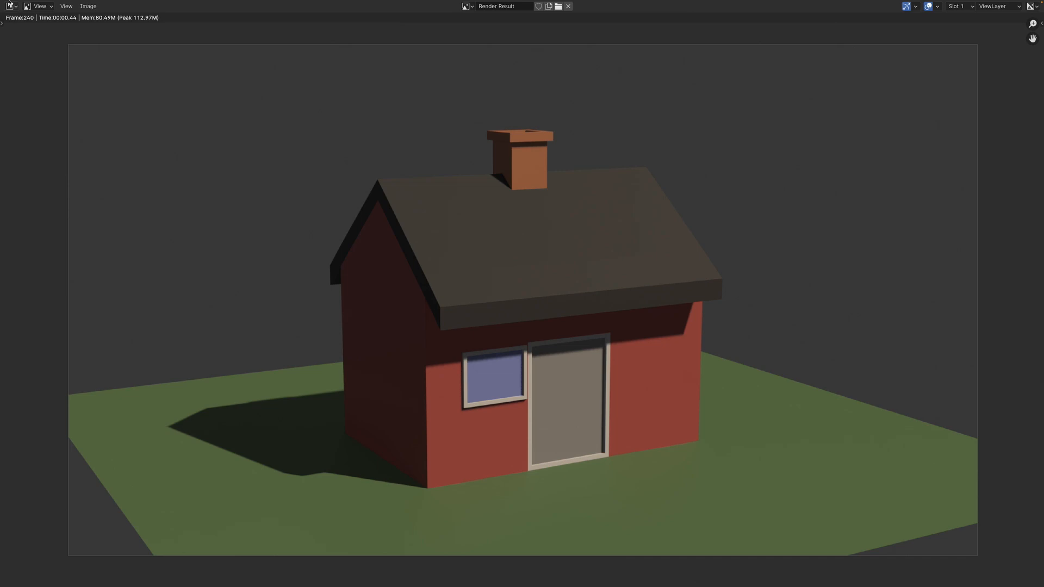
{"action": "key", "text": "Escape"}
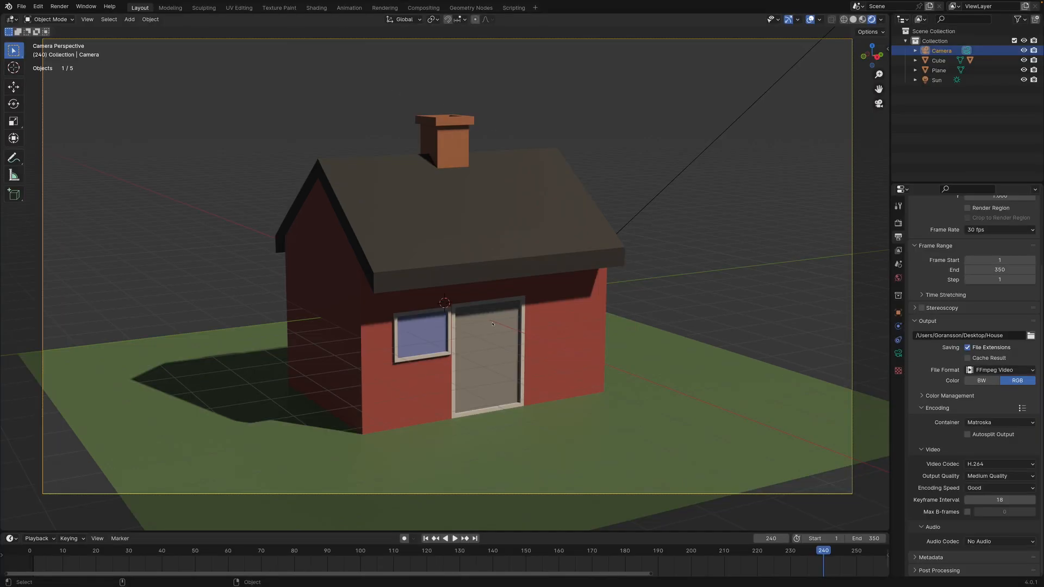
Step: Leave the camera view and orbit around the house scene with everything deselected
{"action": "middle_click_drag", "start_coordinate": [492, 324], "coordinate": [823, 429]}
{"action": "left_click", "coordinate": [142, 243]}
{"action": "middle_click_drag", "start_coordinate": [413, 273], "coordinate": [348, 289]}
{"action": "left_click", "coordinate": [458, 245]}
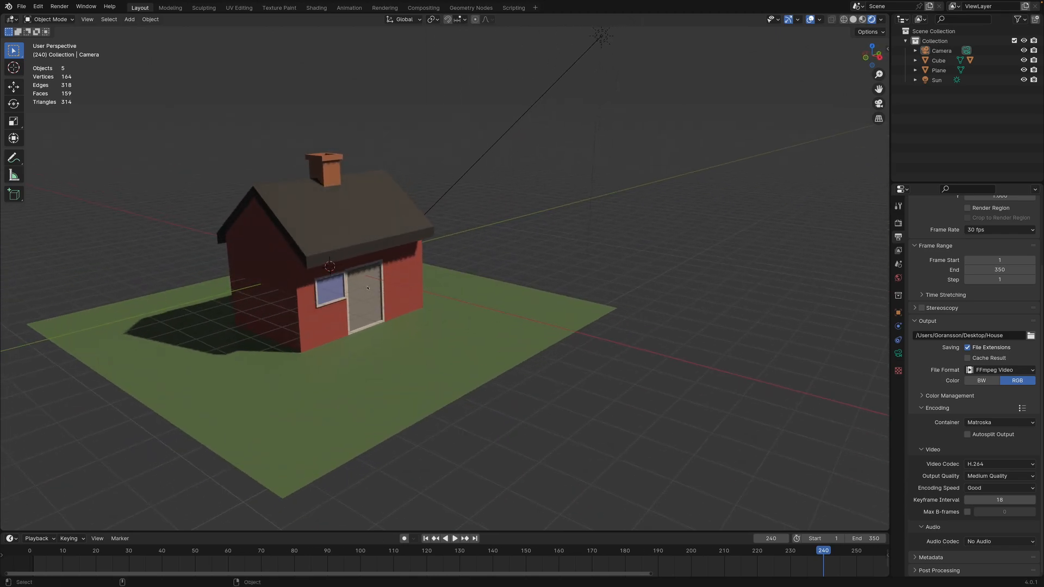